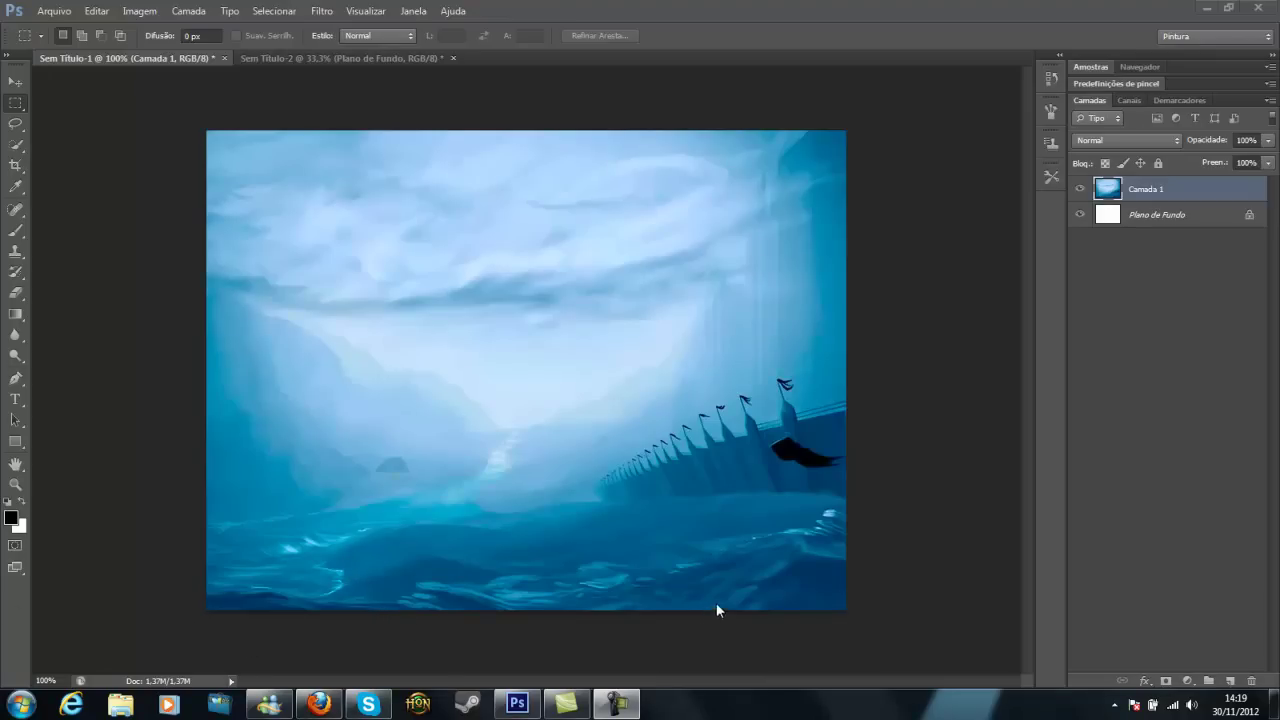
# - Dab a small dark mark on the sea painting, then bring Firefox with Facebook forward
pyautogui.click(387, 463)
pyautogui.click(320, 706)
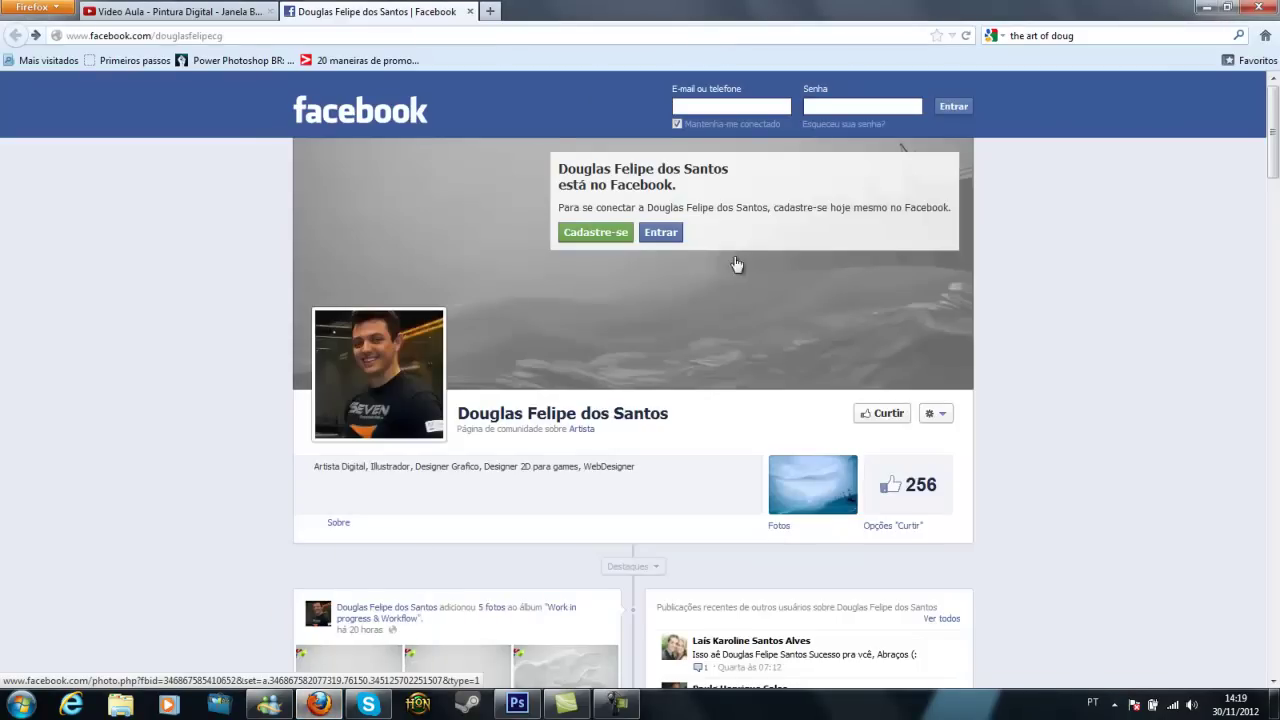
# - Glance at the YouTube tab, then return to the artist's Facebook page and scroll down
pyautogui.click(175, 11)
pyautogui.scroll(6, 258, 262)
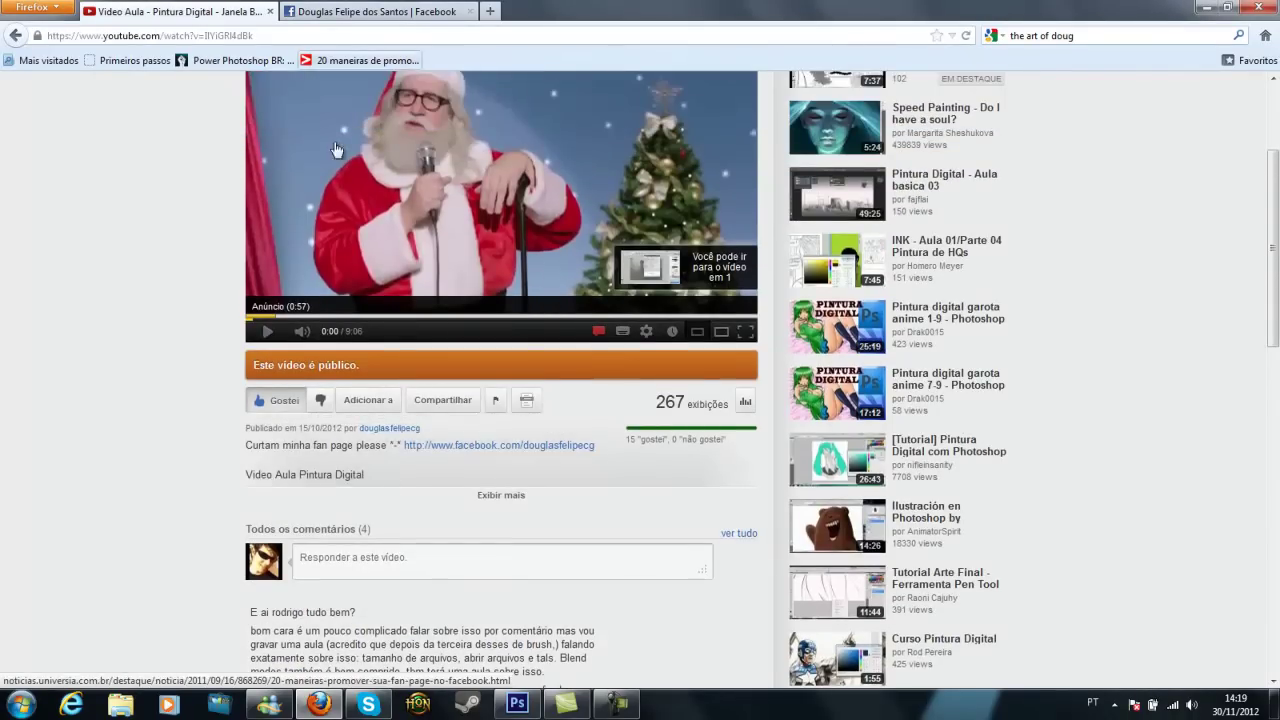
pyautogui.scroll(-5, 280, 370)
pyautogui.click(370, 11)
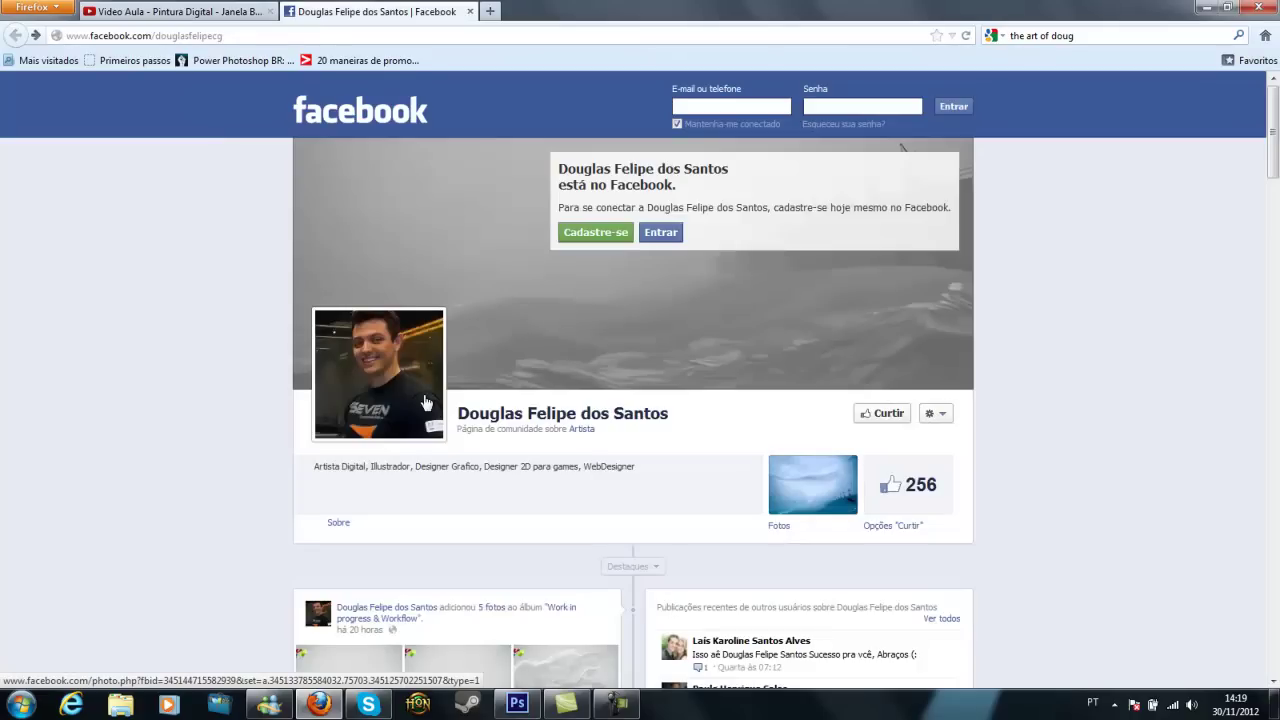
pyautogui.scroll(-4, 280, 486)
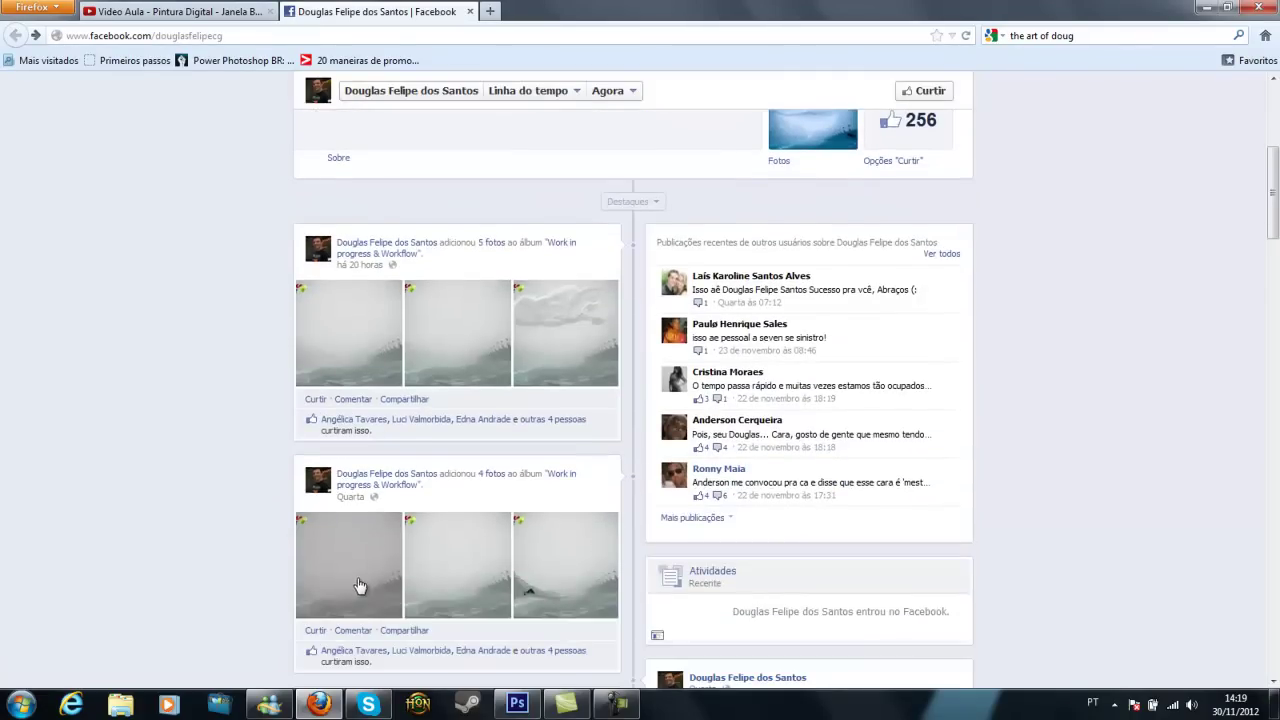
# - Open a photo from the Work in progress & Workflow album and page through several images
pyautogui.click(355, 575)
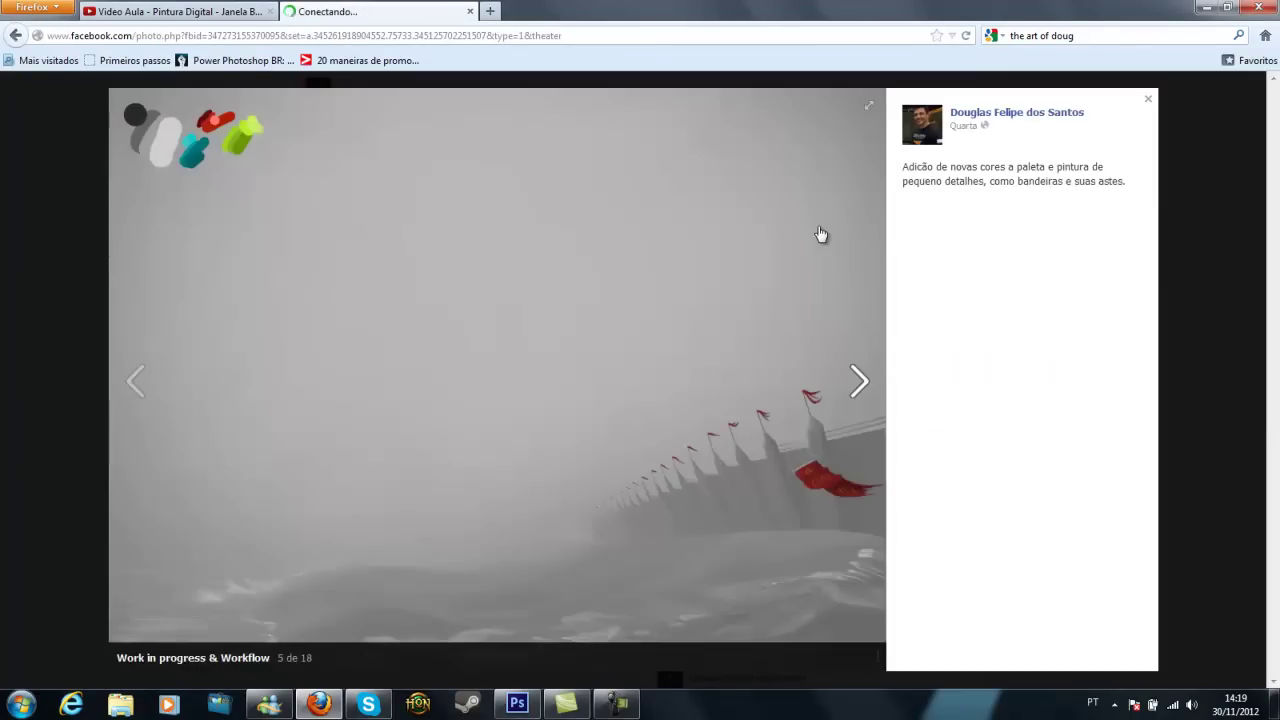
pyautogui.click(862, 383)
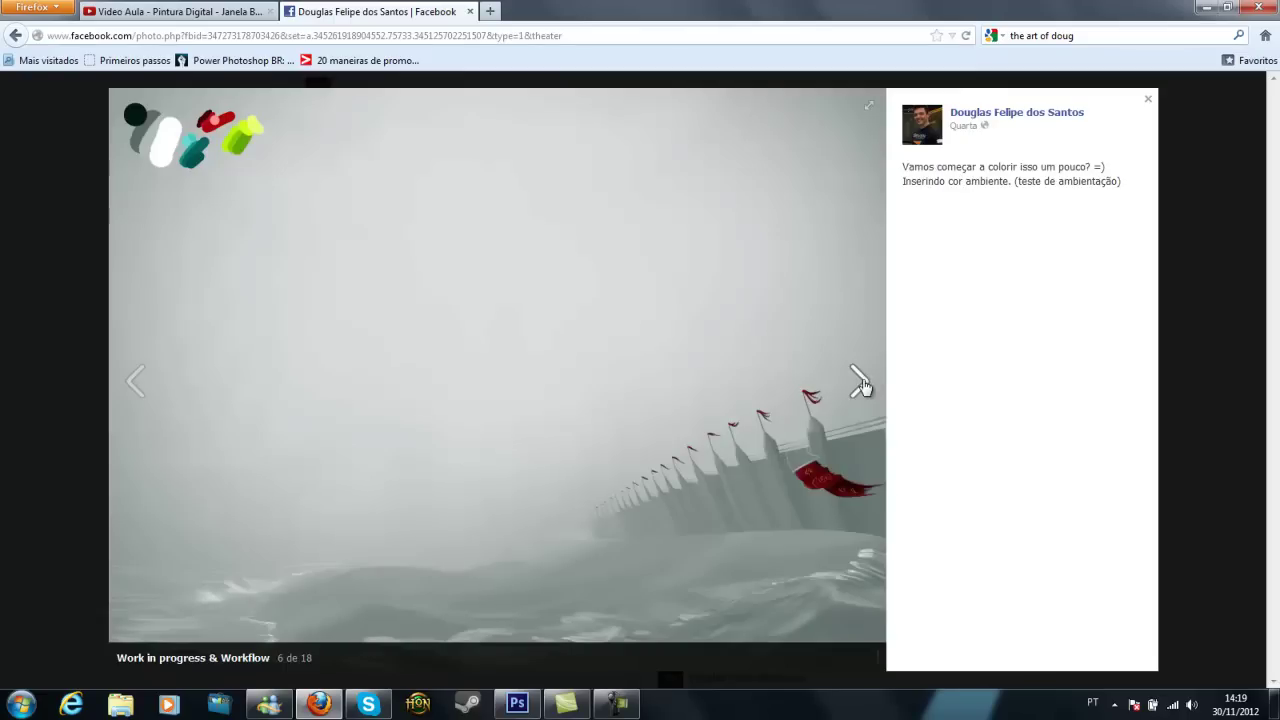
pyautogui.click(861, 383)
pyautogui.click(861, 383)
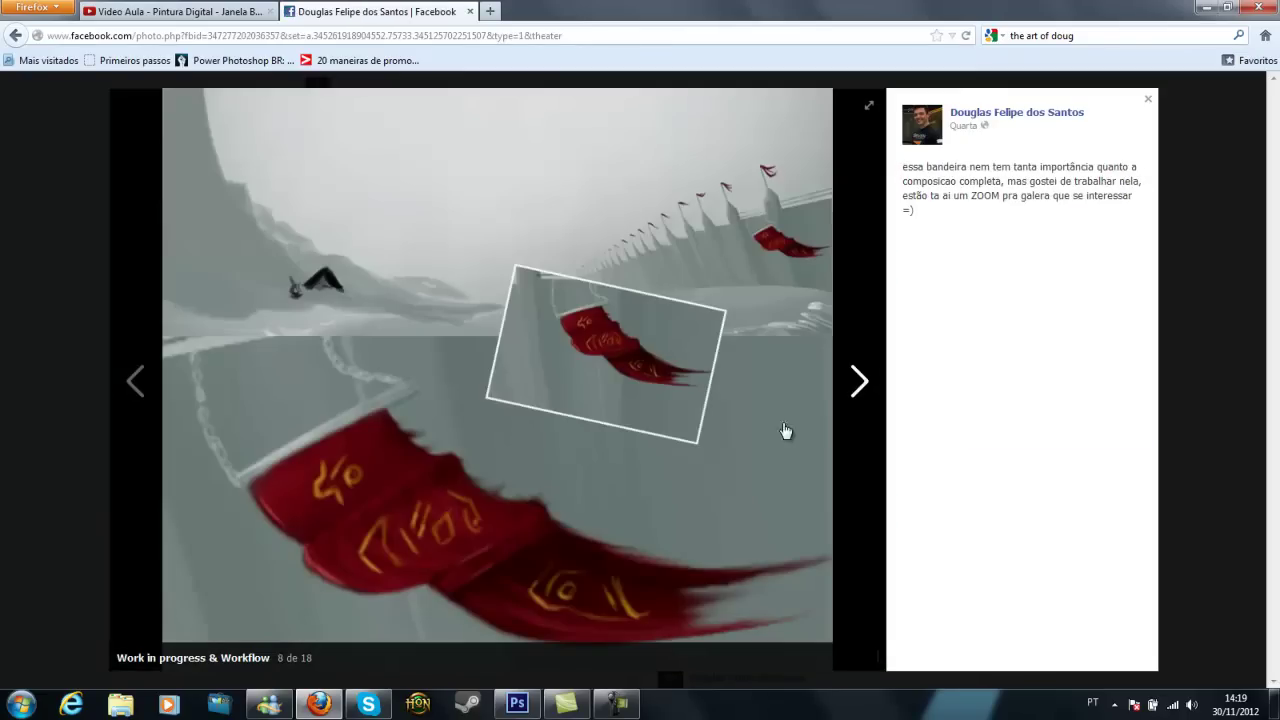
pyautogui.click(859, 384)
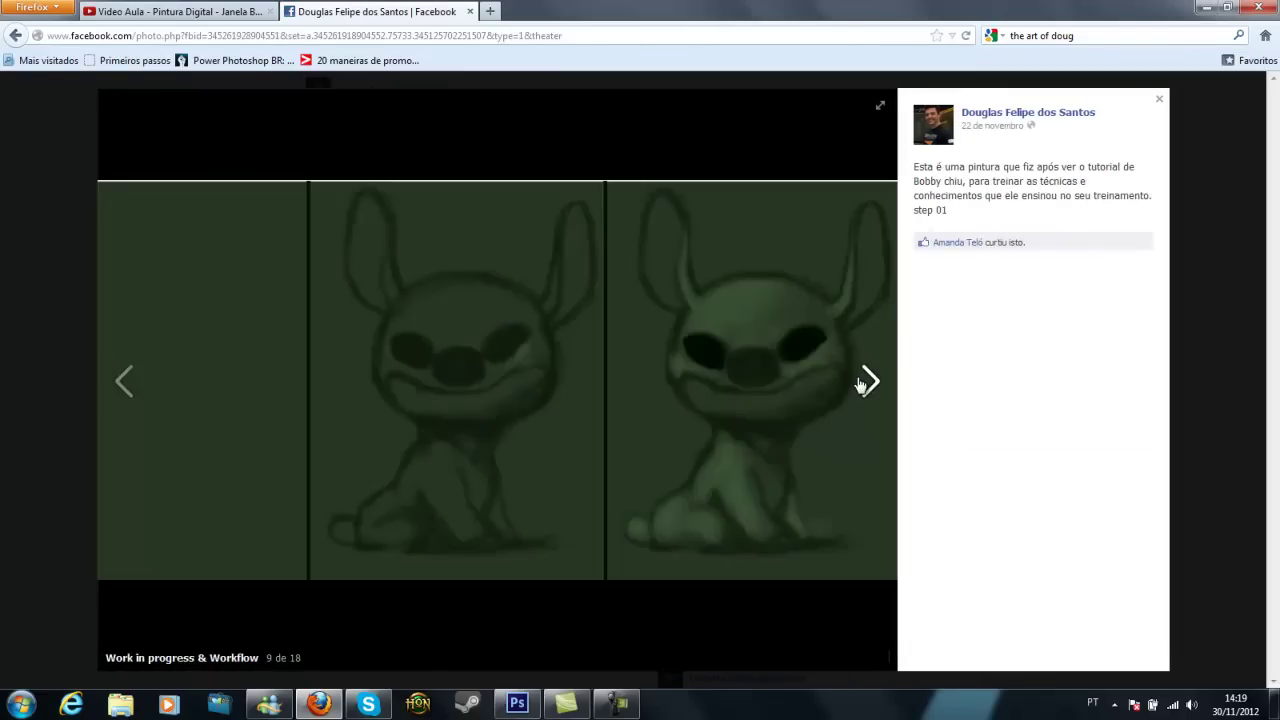
pyautogui.click(859, 384)
pyautogui.click(860, 385)
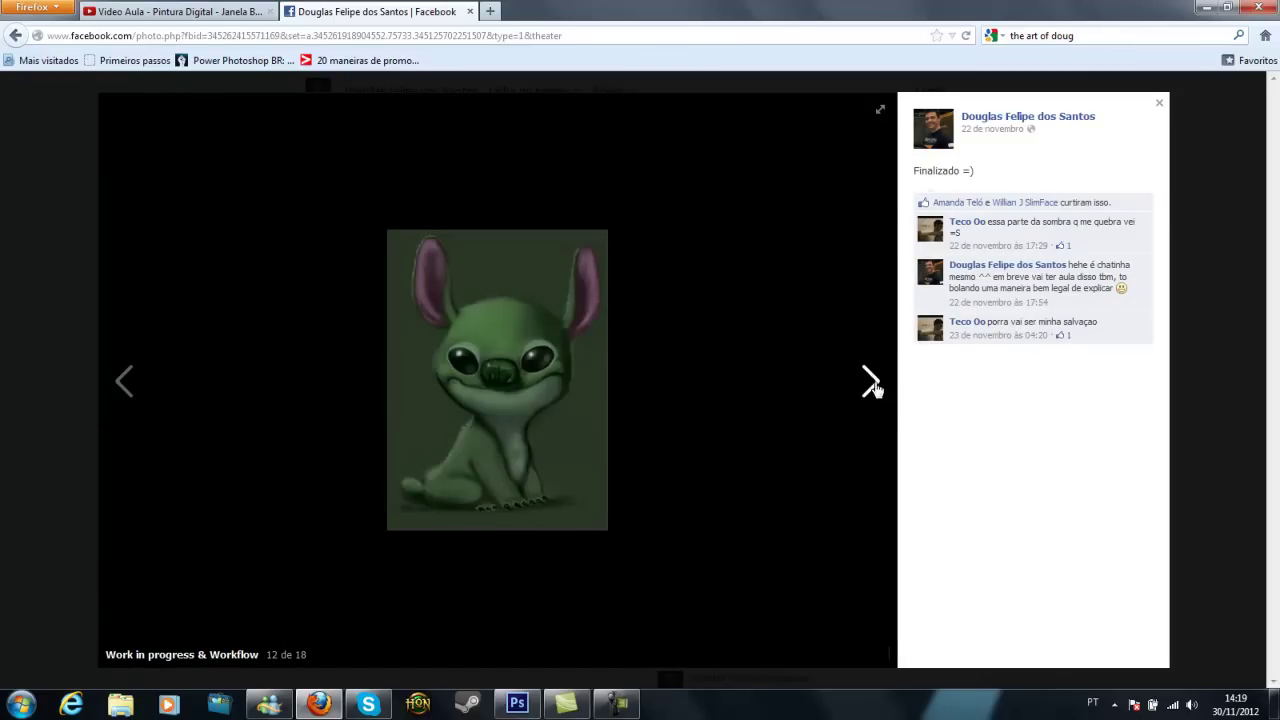
# - Page through the remaining album photos, close the viewer, and scroll the timeline
pyautogui.click(873, 388)
pyautogui.click(873, 388)
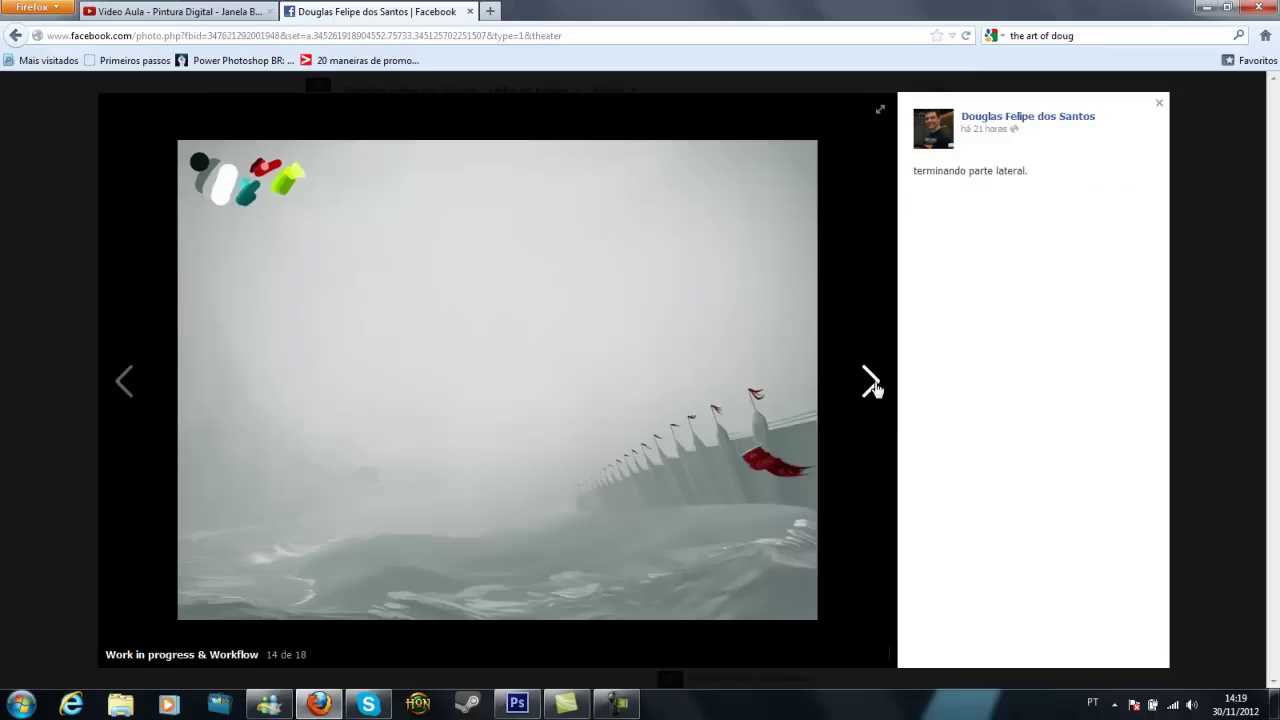
pyautogui.click(873, 388)
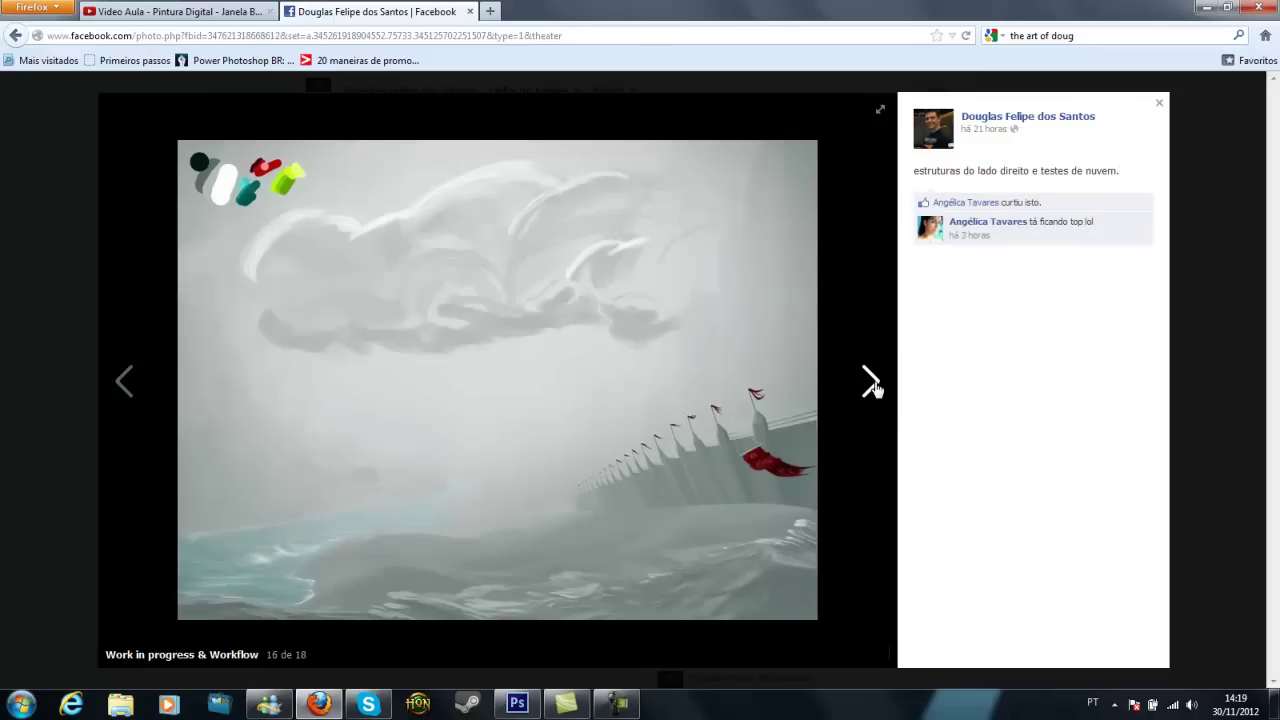
pyautogui.click(873, 388)
pyautogui.press('Escape')
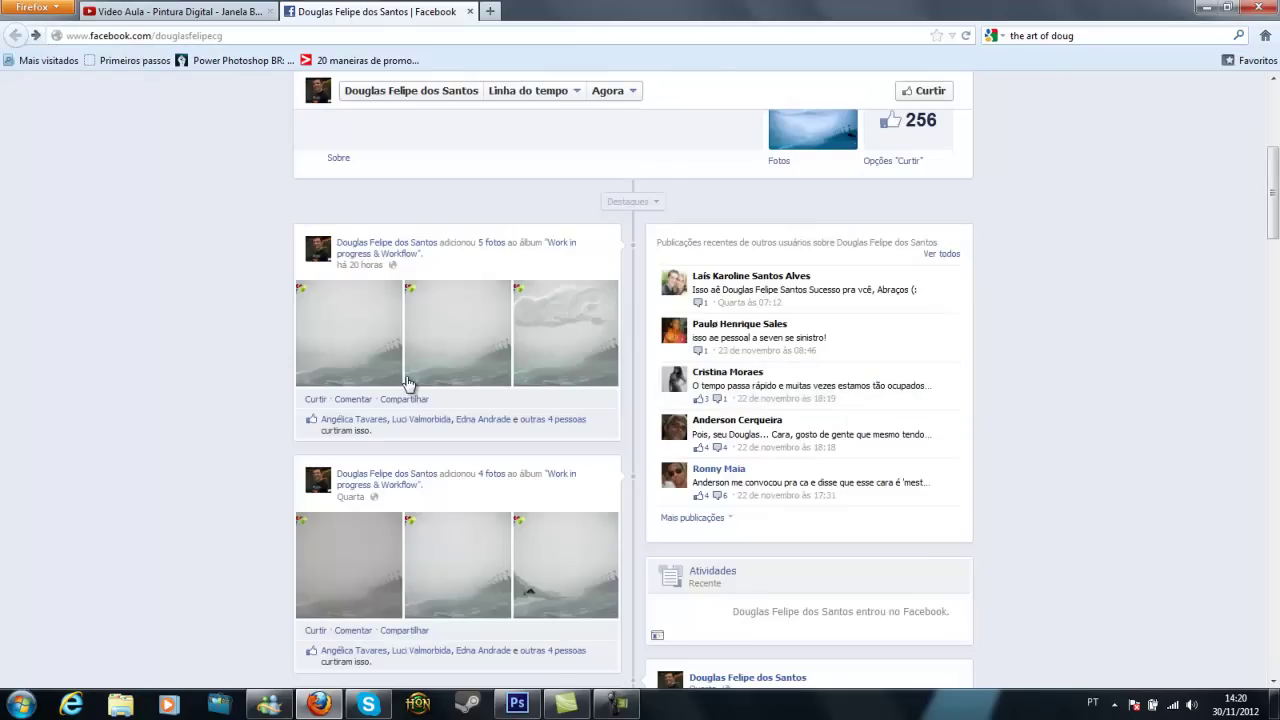
pyautogui.scroll(5, 250, 350)
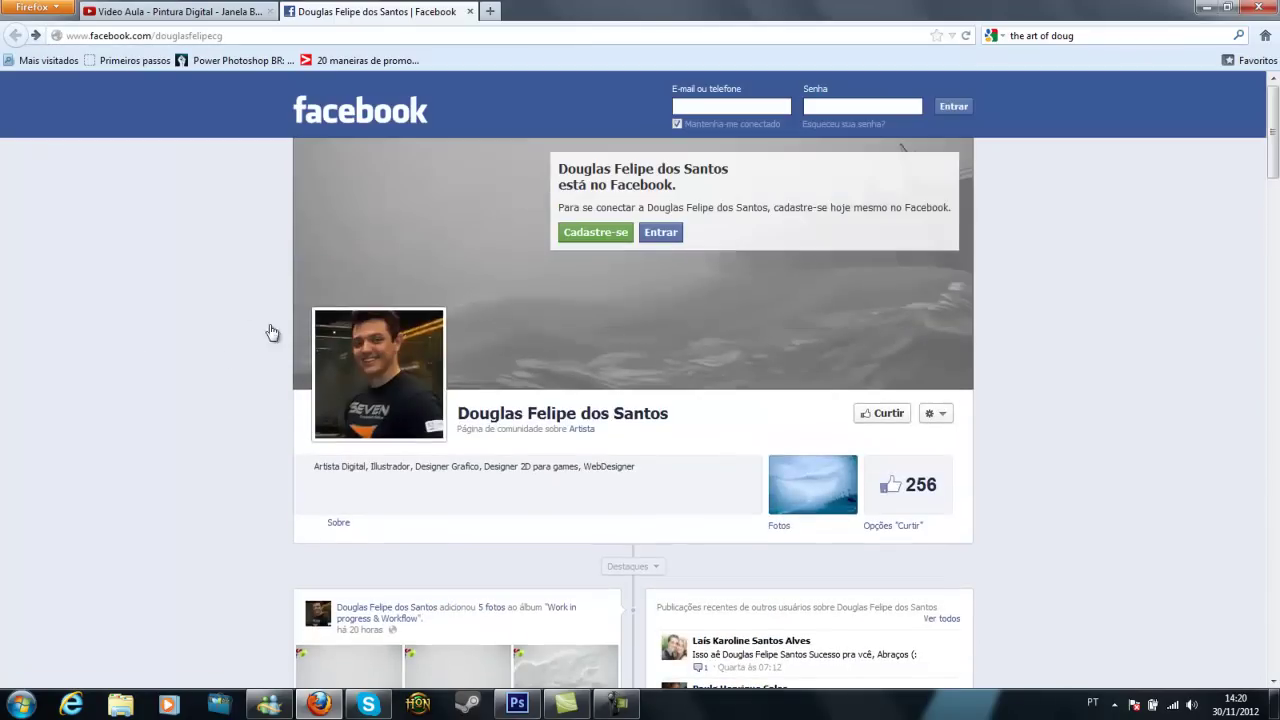
pyautogui.scroll(-3, 276, 410)
pyautogui.scroll(-3, 276, 413)
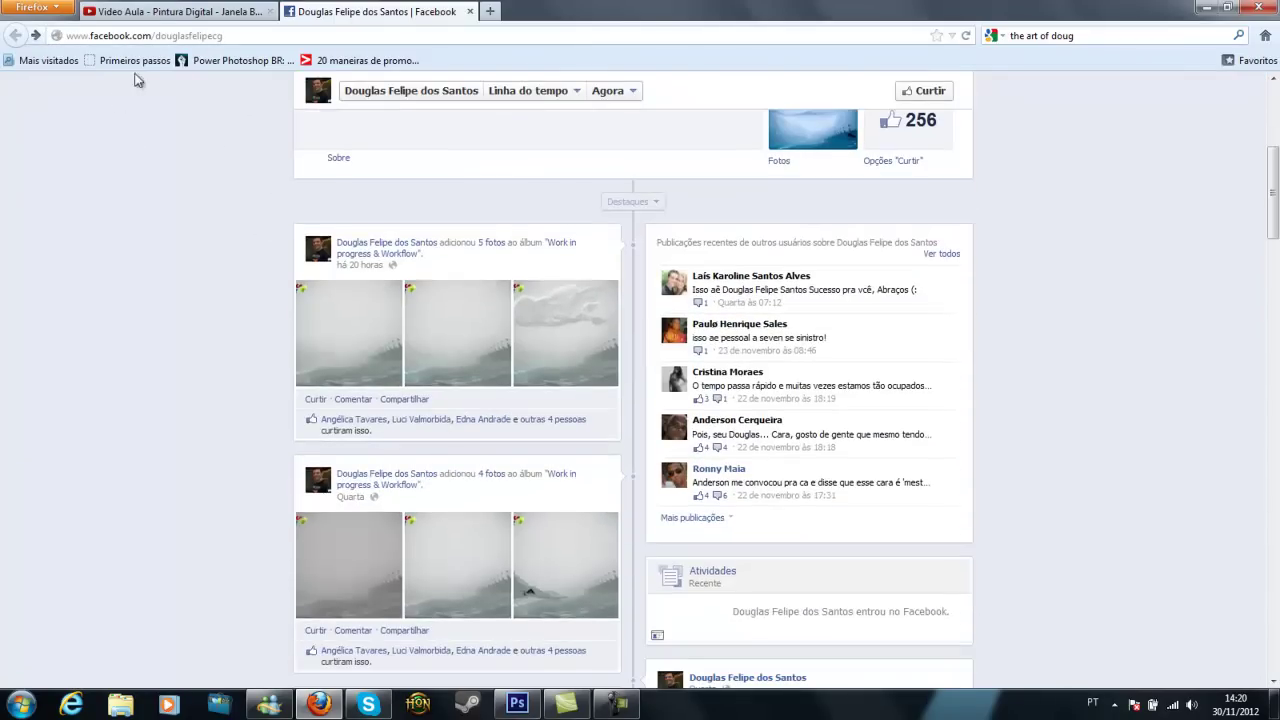
# - Switch to the YouTube 'Video Aula - Pintura Digital' tab and scroll through its comments
pyautogui.click(166, 12)
pyautogui.scroll(2, 300, 400)
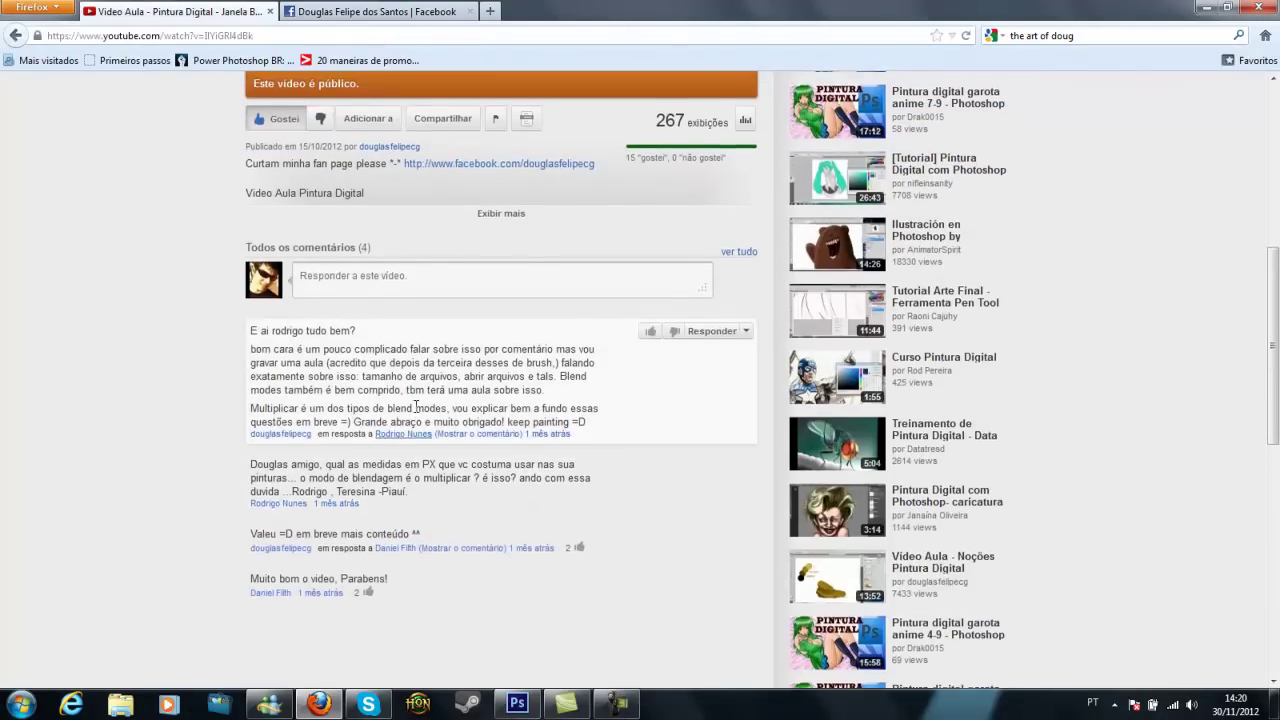
pyautogui.scroll(3, 414, 417)
pyautogui.scroll(-2, 253, 413)
pyautogui.scroll(-1, 253, 413)
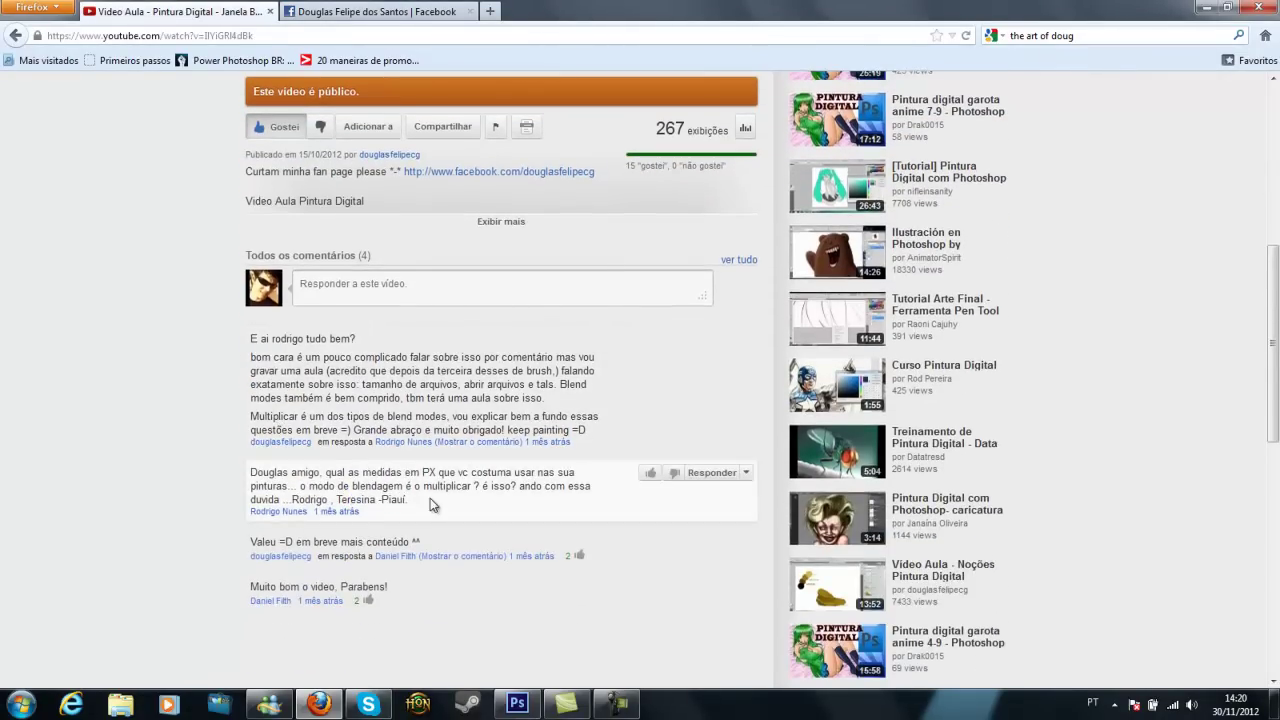
pyautogui.moveTo(424, 385)
pyautogui.scroll(-1, 560, 412)
pyautogui.scroll(3, 560, 420)
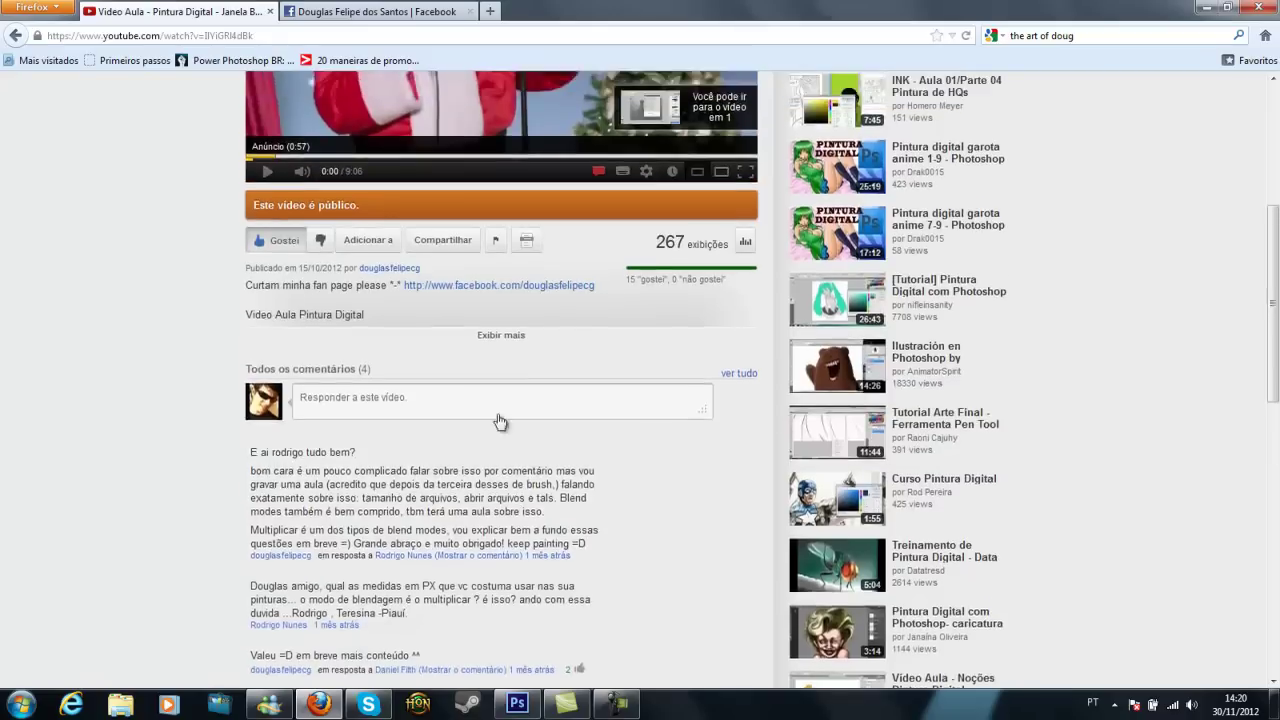
pyautogui.scroll(3, 575, 535)
pyautogui.scroll(-5, 541, 540)
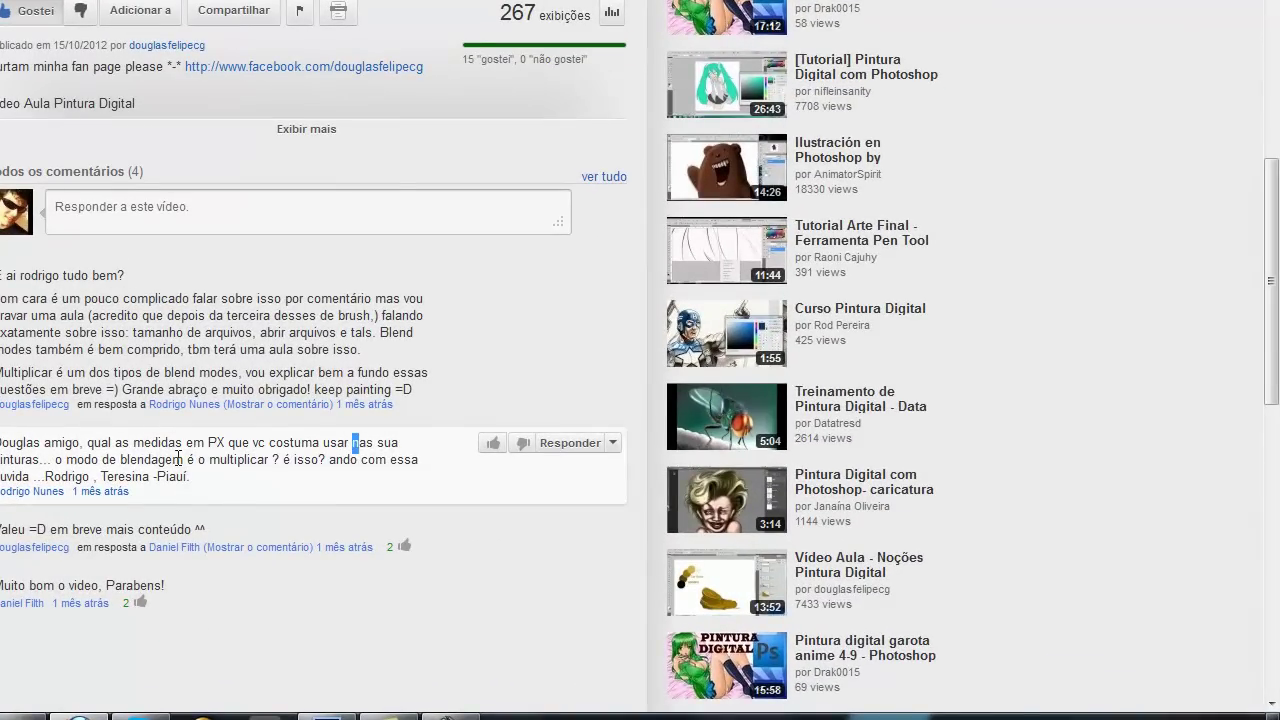
# - Highlight lines of the blend-mode question comment, then bring Photoshop back to the front
pyautogui.moveTo(178, 458); pyautogui.dragTo(266, 460)
pyautogui.click(193, 468)
pyautogui.moveTo(186, 443); pyautogui.dragTo(398, 460)
pyautogui.click(290, 444)
pyautogui.click(283, 461)
pyautogui.moveTo(76, 460); pyautogui.dragTo(155, 460)
pyautogui.click(270, 460)
pyautogui.scroll(3, 237, 463)
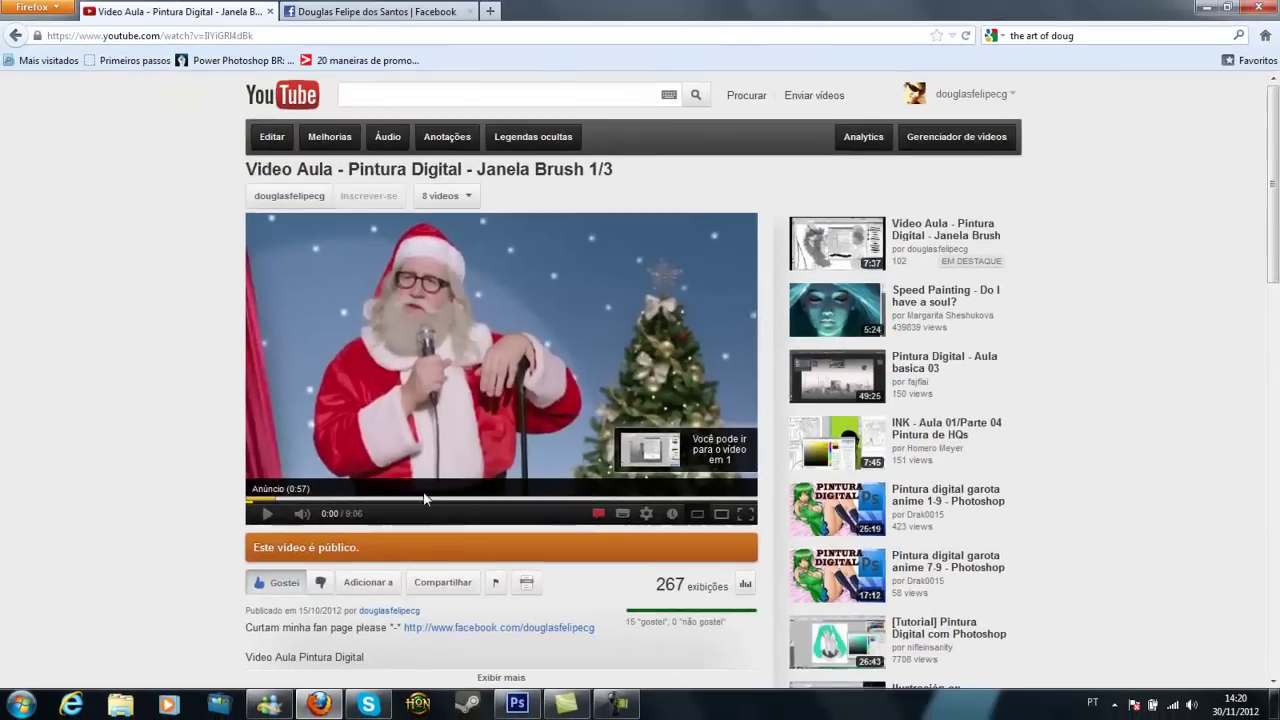
pyautogui.scroll(-5, 420, 496)
pyautogui.scroll(2, 417, 490)
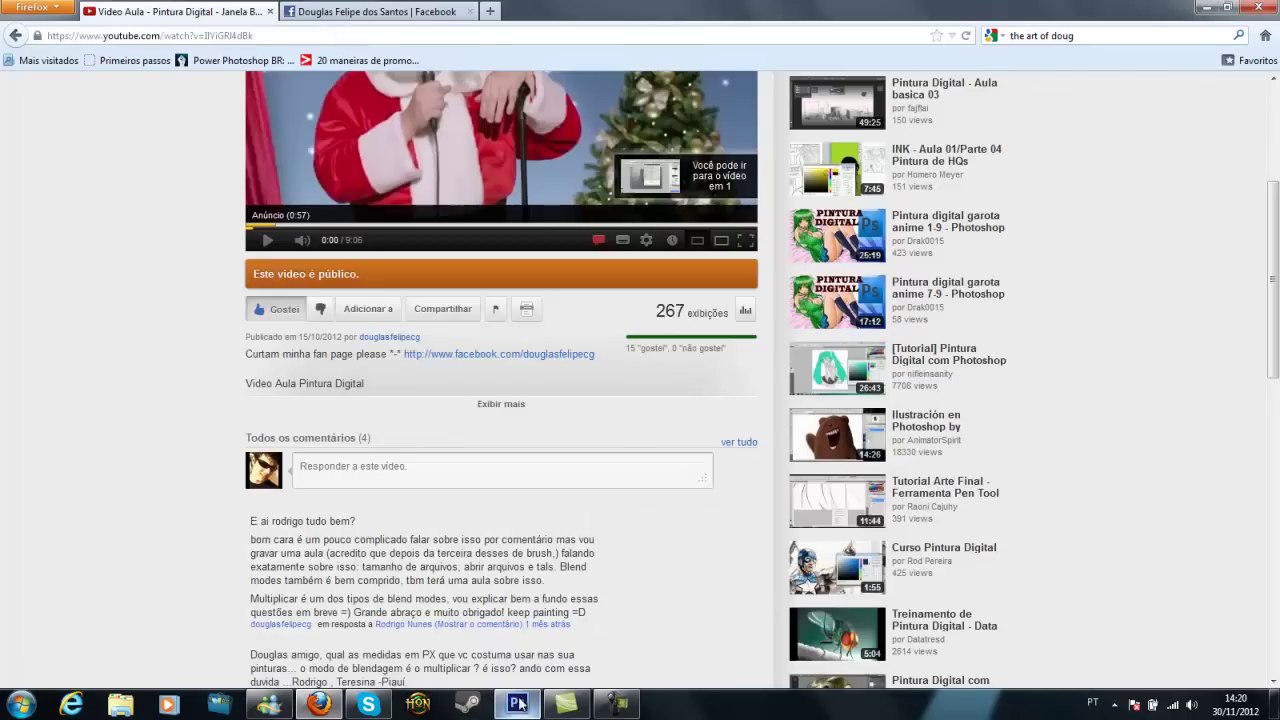
pyautogui.click(518, 703)
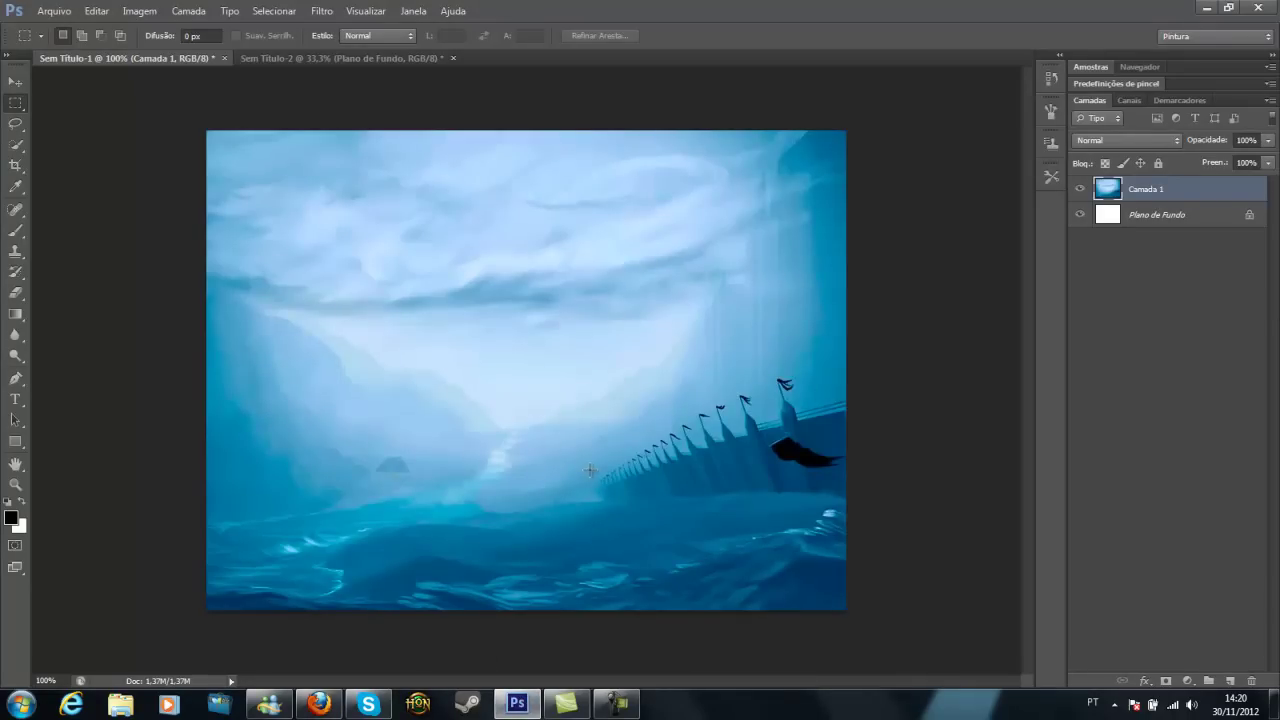
# - In Sem Título-2, change Camada 2 and Camada 3 blend modes from Clarear to Normal
pyautogui.click(274, 59)
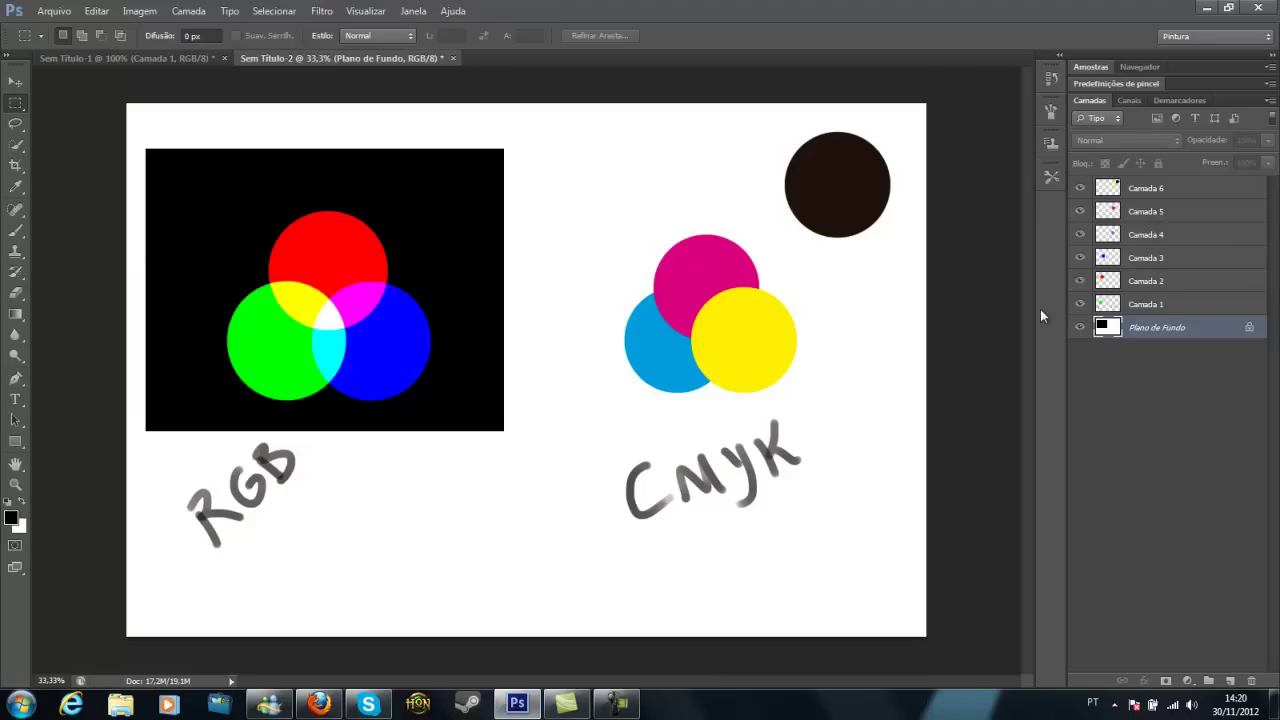
pyautogui.click(1100, 304)
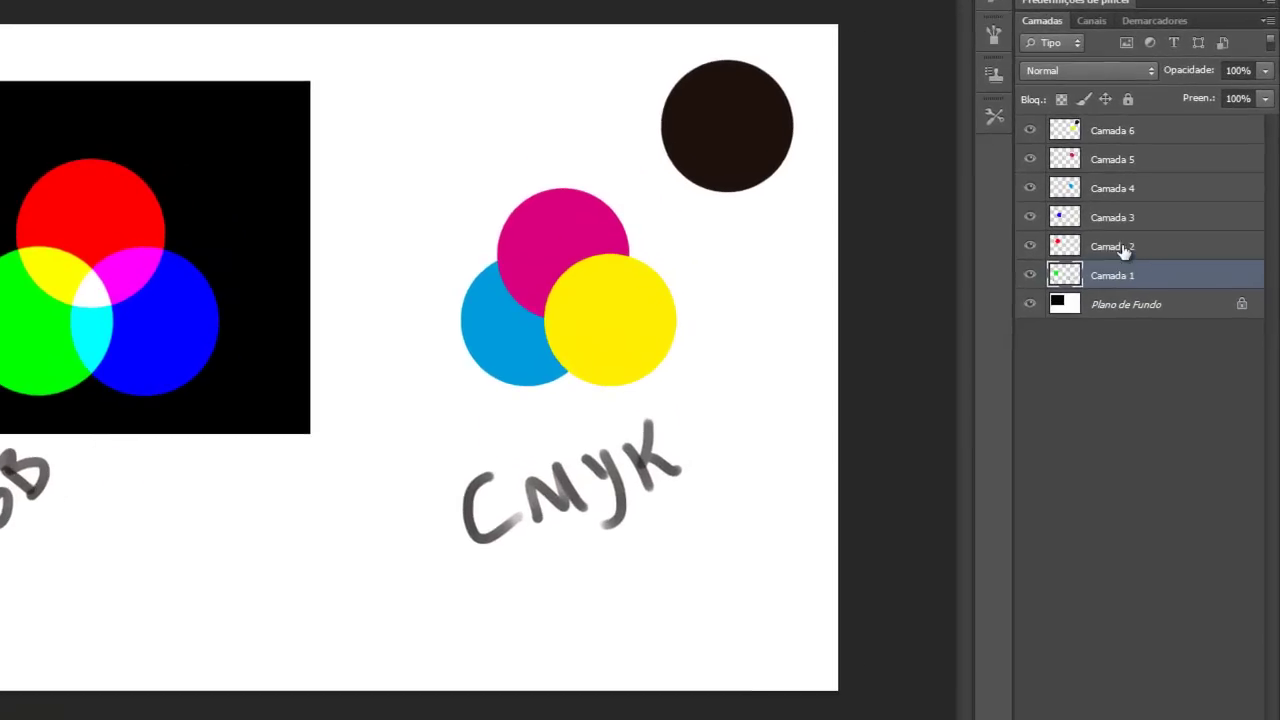
pyautogui.click(1123, 248)
pyautogui.click(1097, 66)
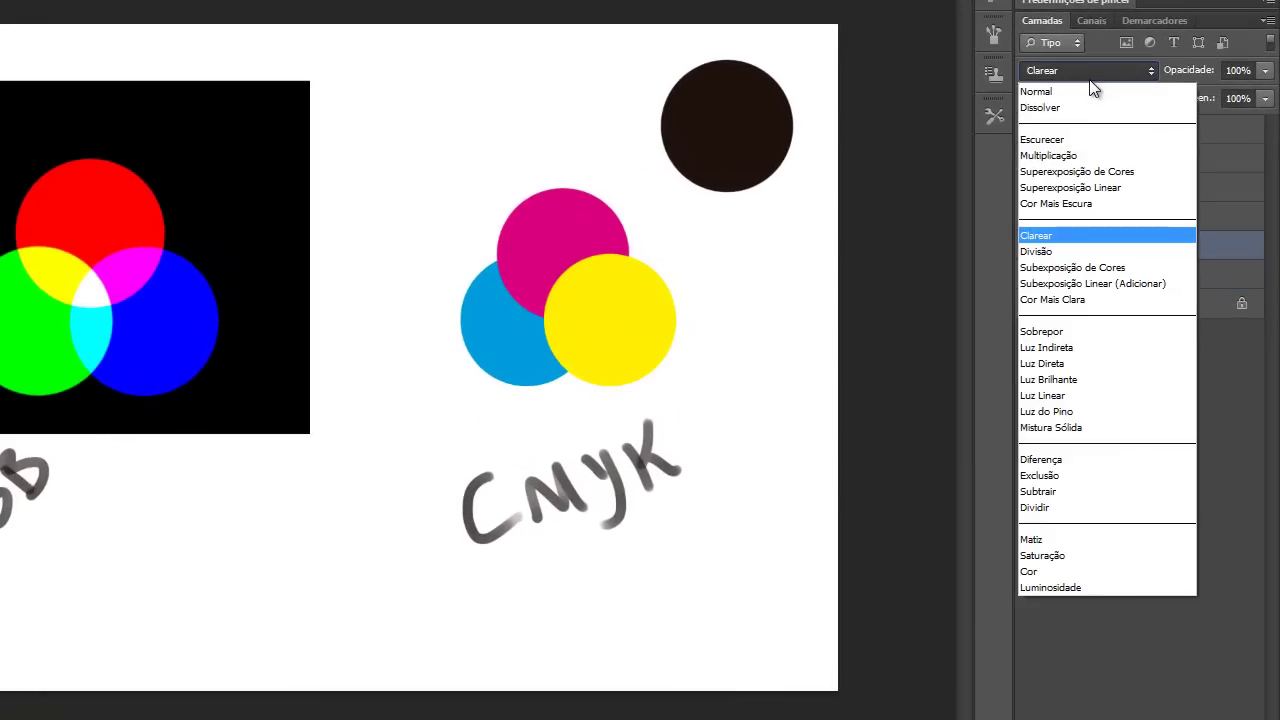
pyautogui.click(1089, 86)
pyautogui.click(1090, 220)
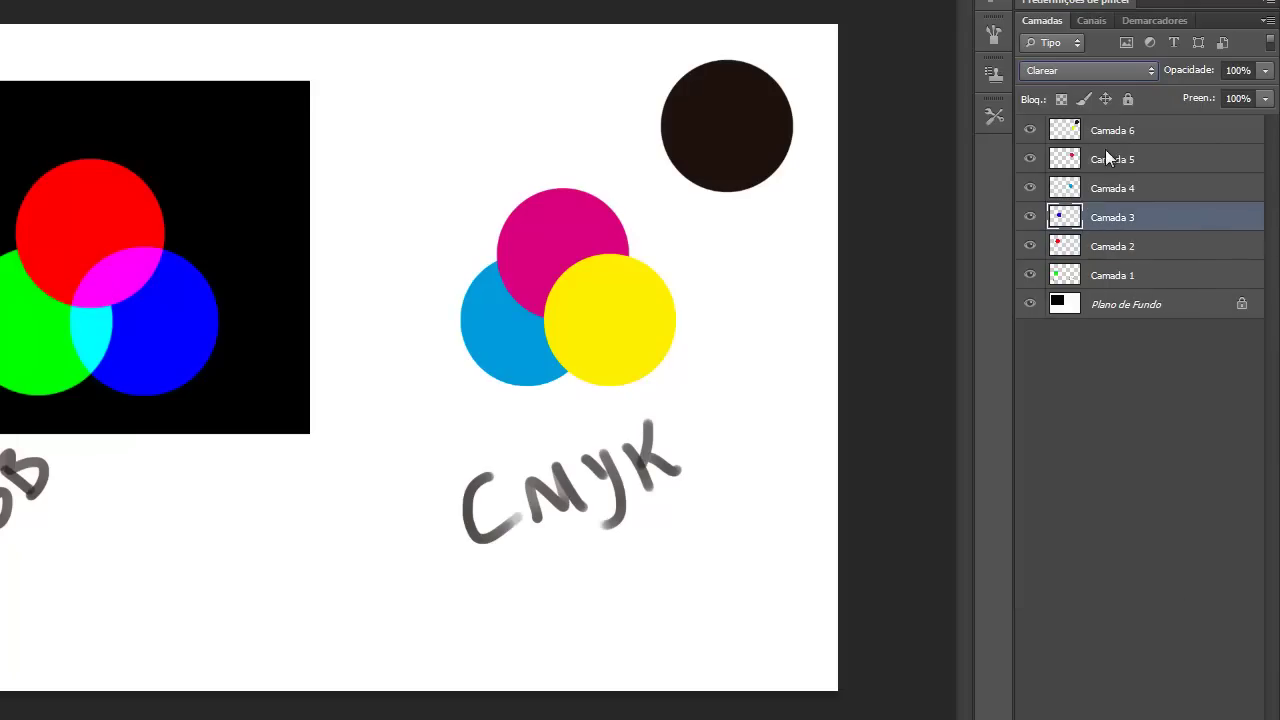
pyautogui.click(1112, 68)
pyautogui.click(1102, 88)
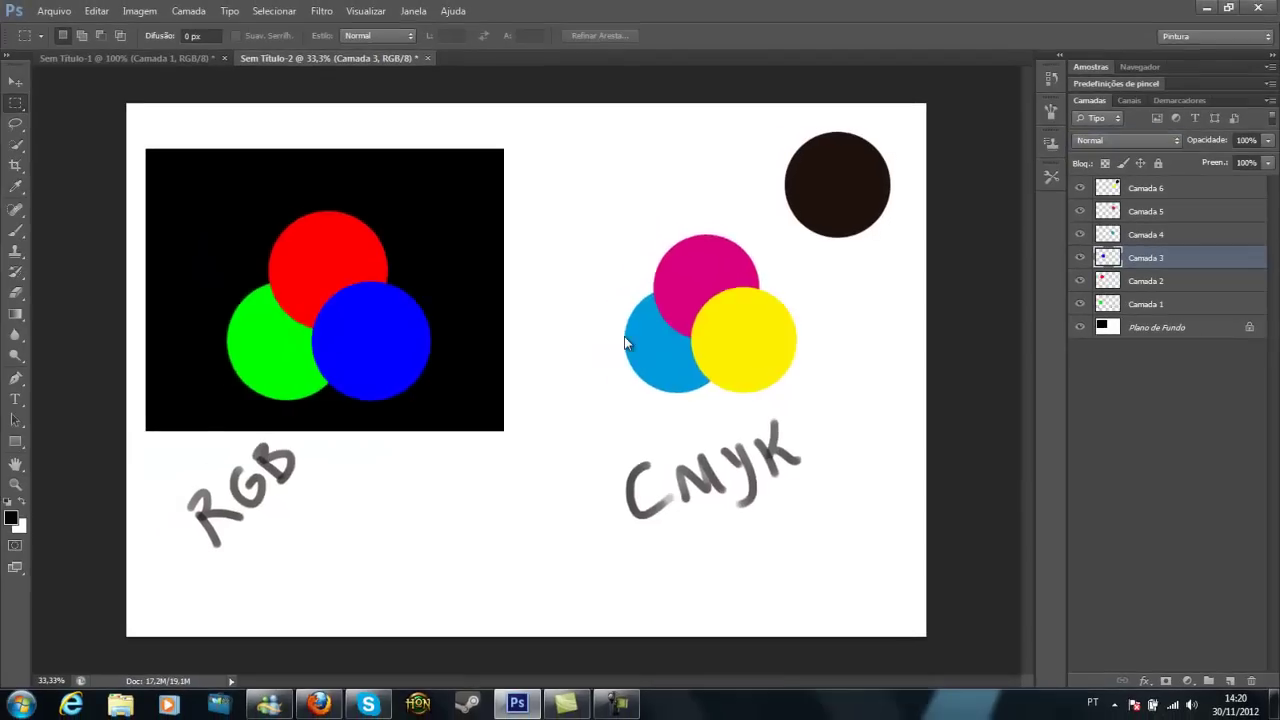
# - Open the New dialog and review its 3000 × 2000 px, 300 ppi, RGB Color settings
pyautogui.hotkey('ctrl', 'n')
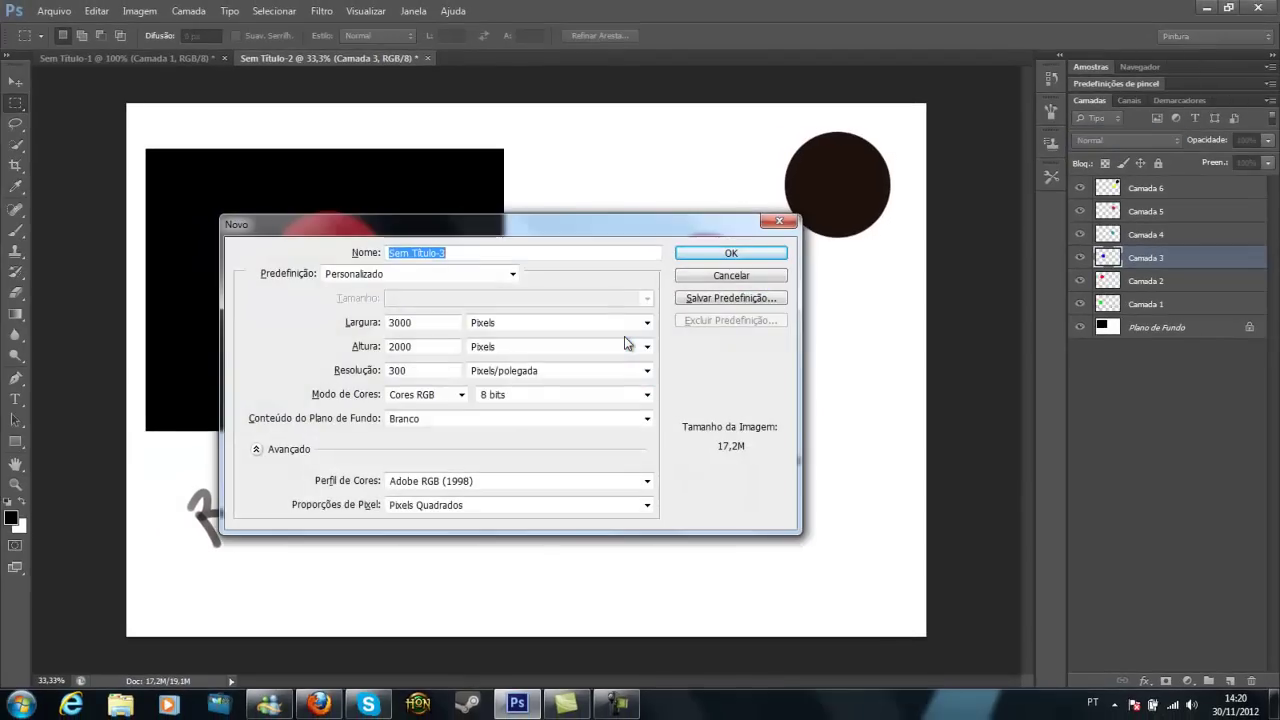
pyautogui.click(52, 11)
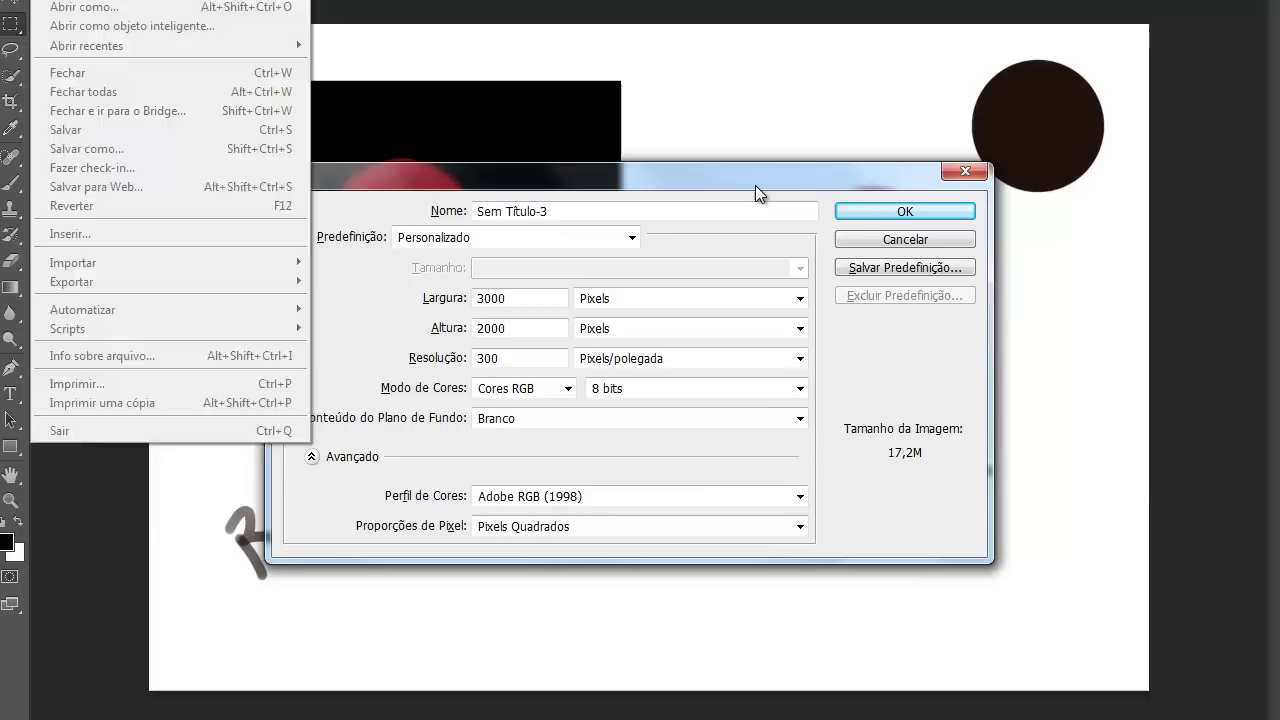
pyautogui.click(745, 190)
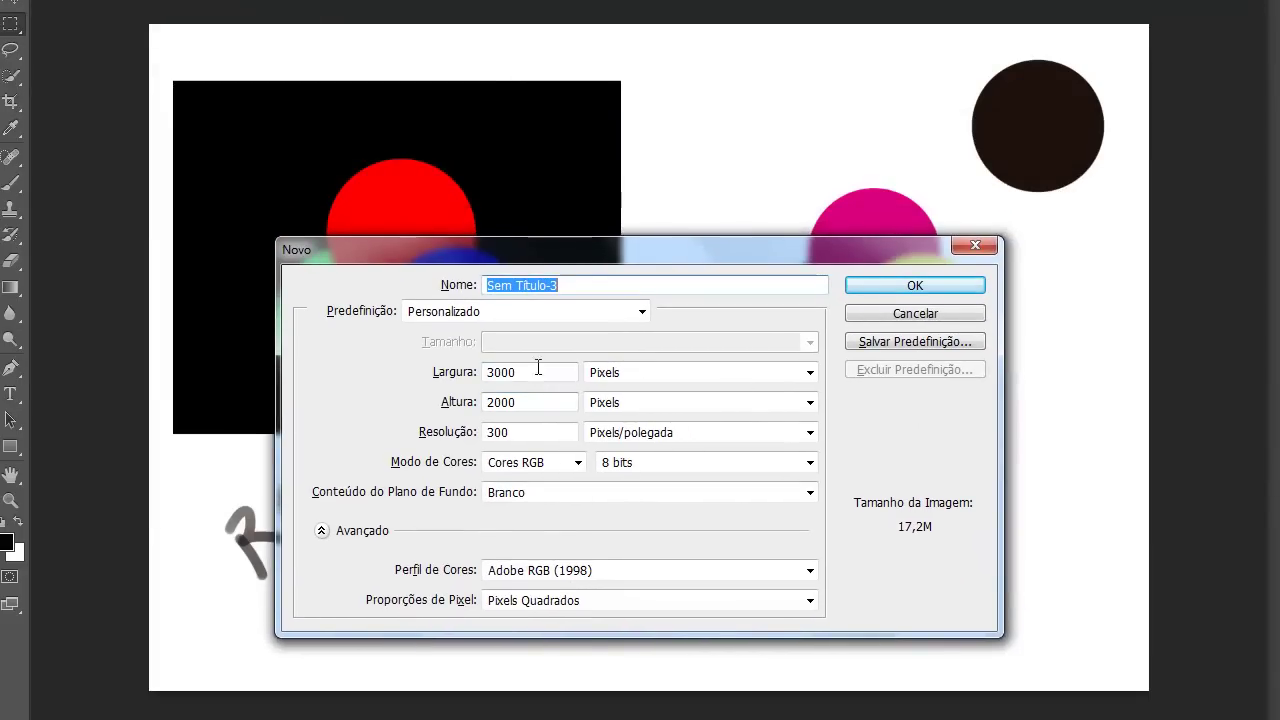
pyautogui.doubleClick(535, 372)
pyautogui.doubleClick(526, 400)
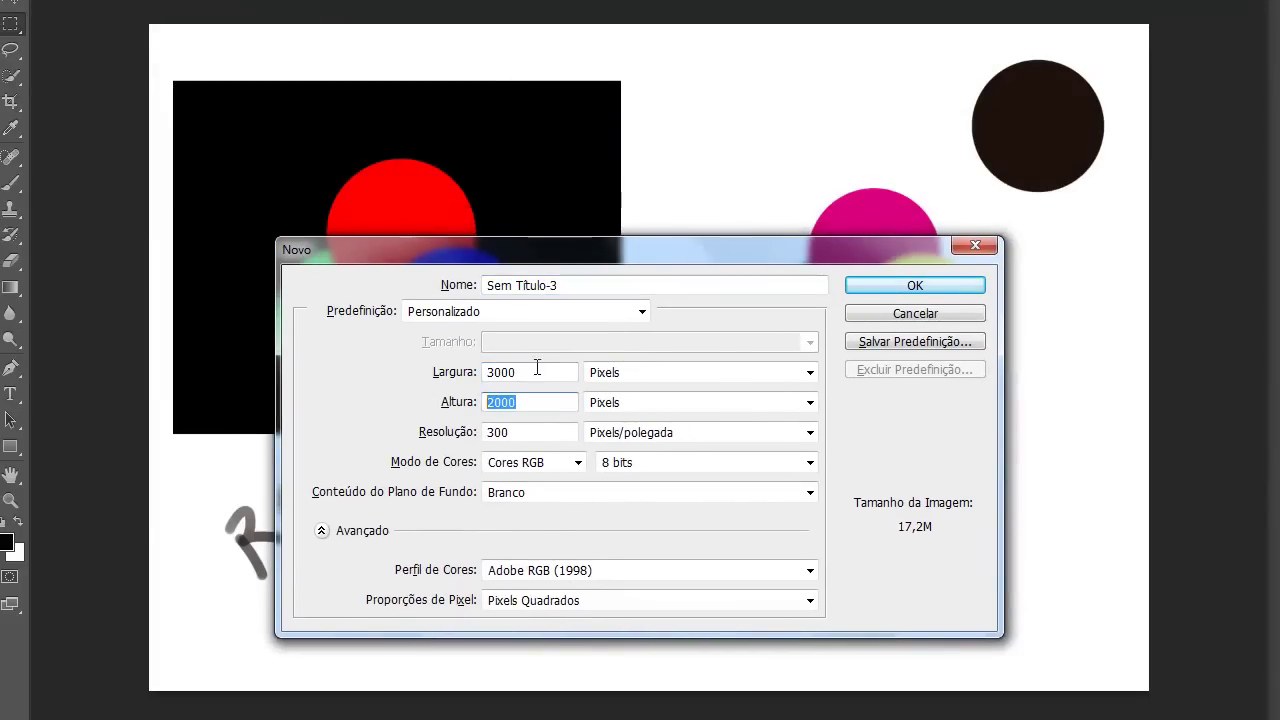
pyautogui.doubleClick(538, 367)
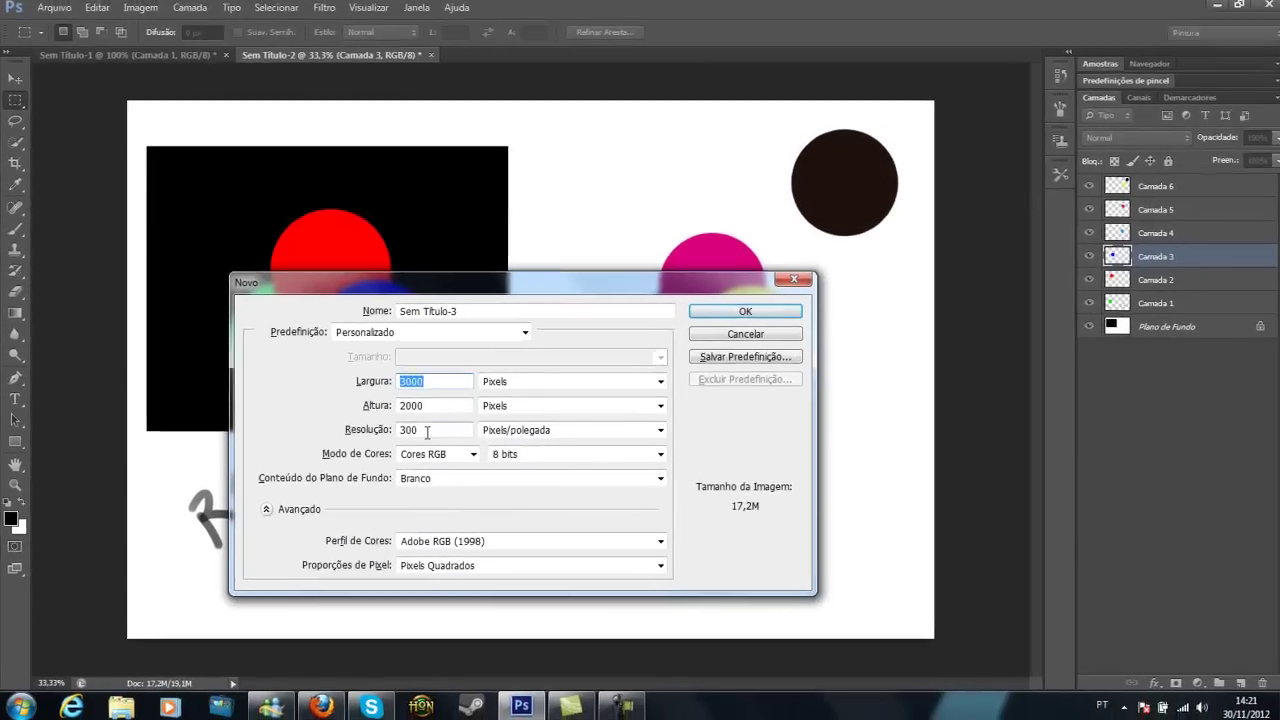
pyautogui.doubleClick(427, 431)
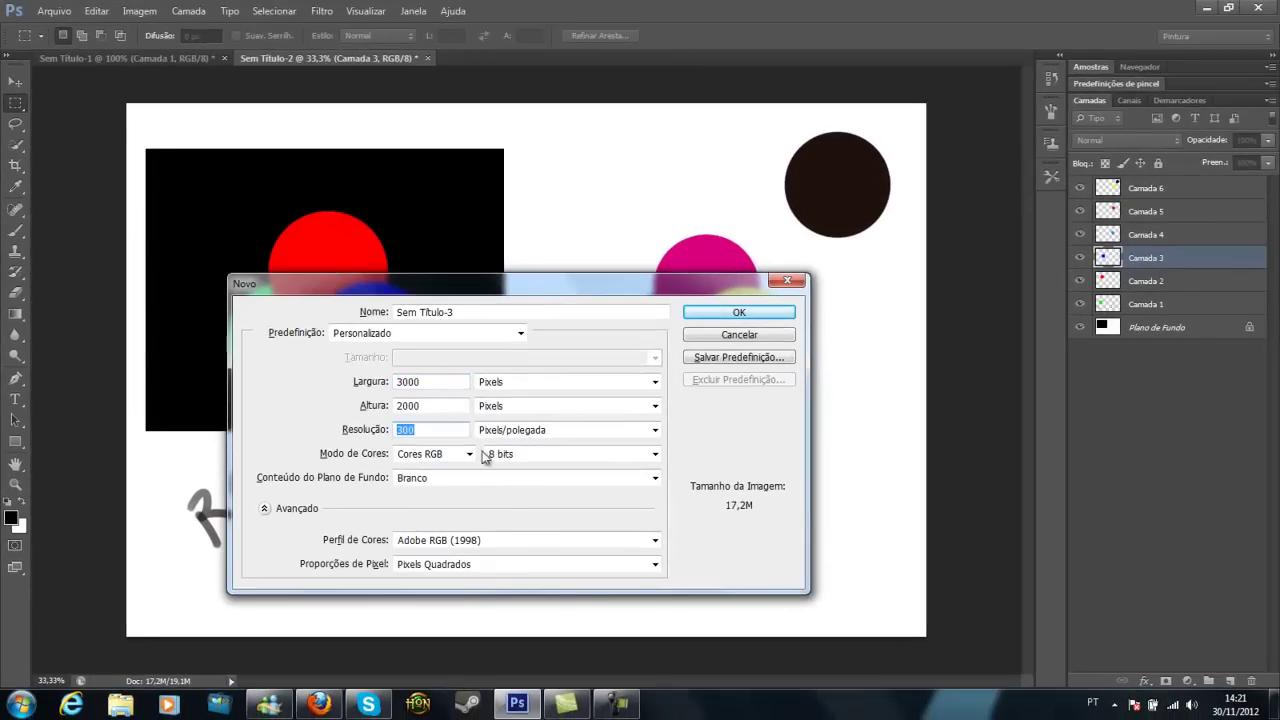
pyautogui.click(468, 455)
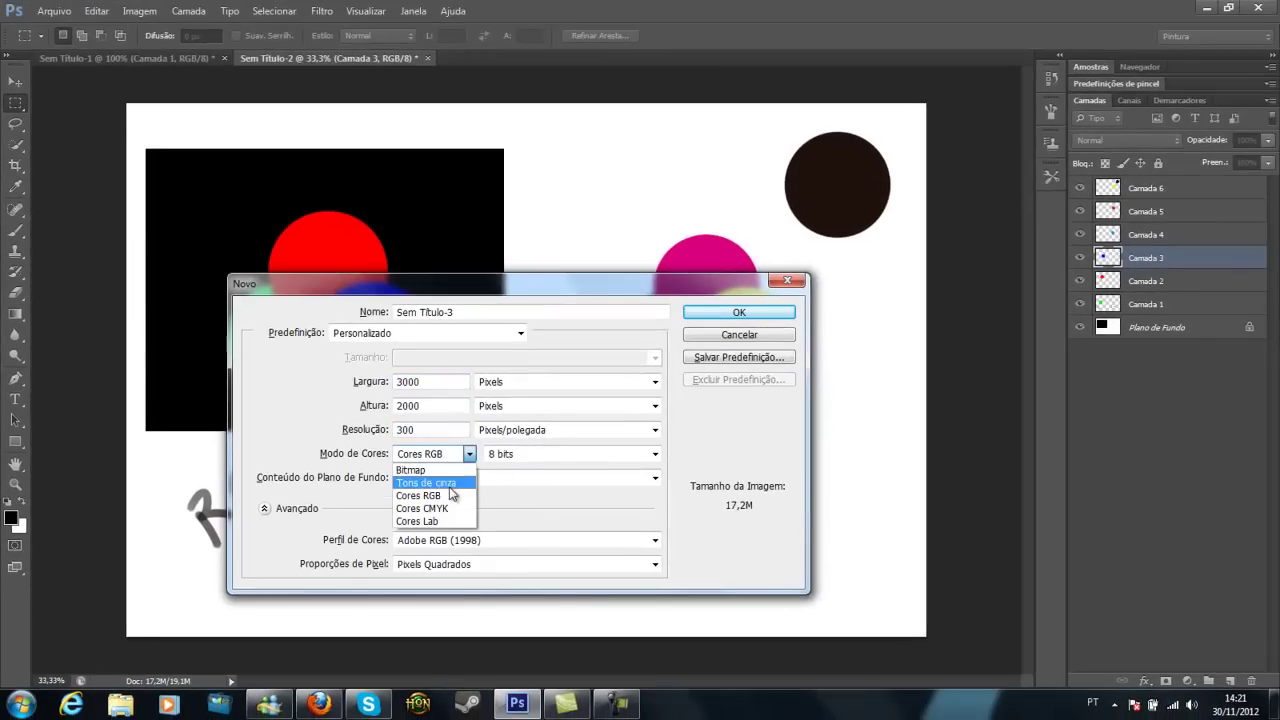
pyautogui.click(465, 455)
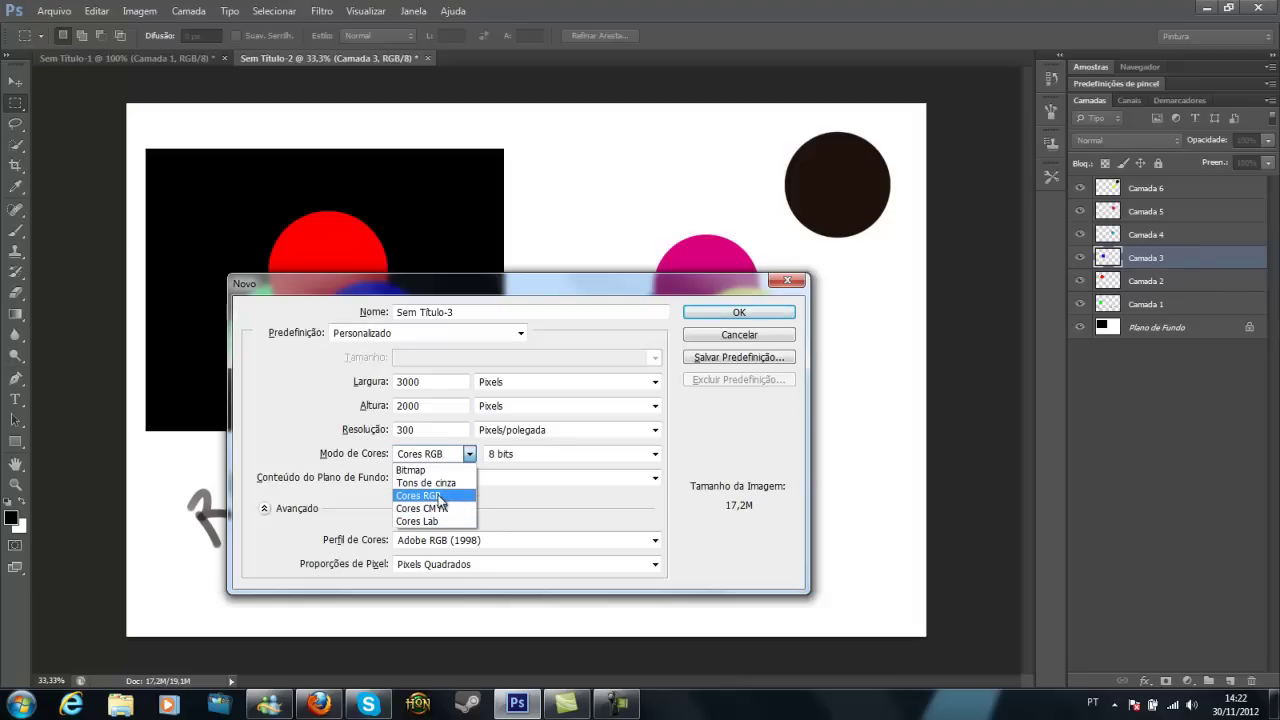
# - Keep RGB colour and try selecting the width and height values in the New dialog
pyautogui.click(438, 396)
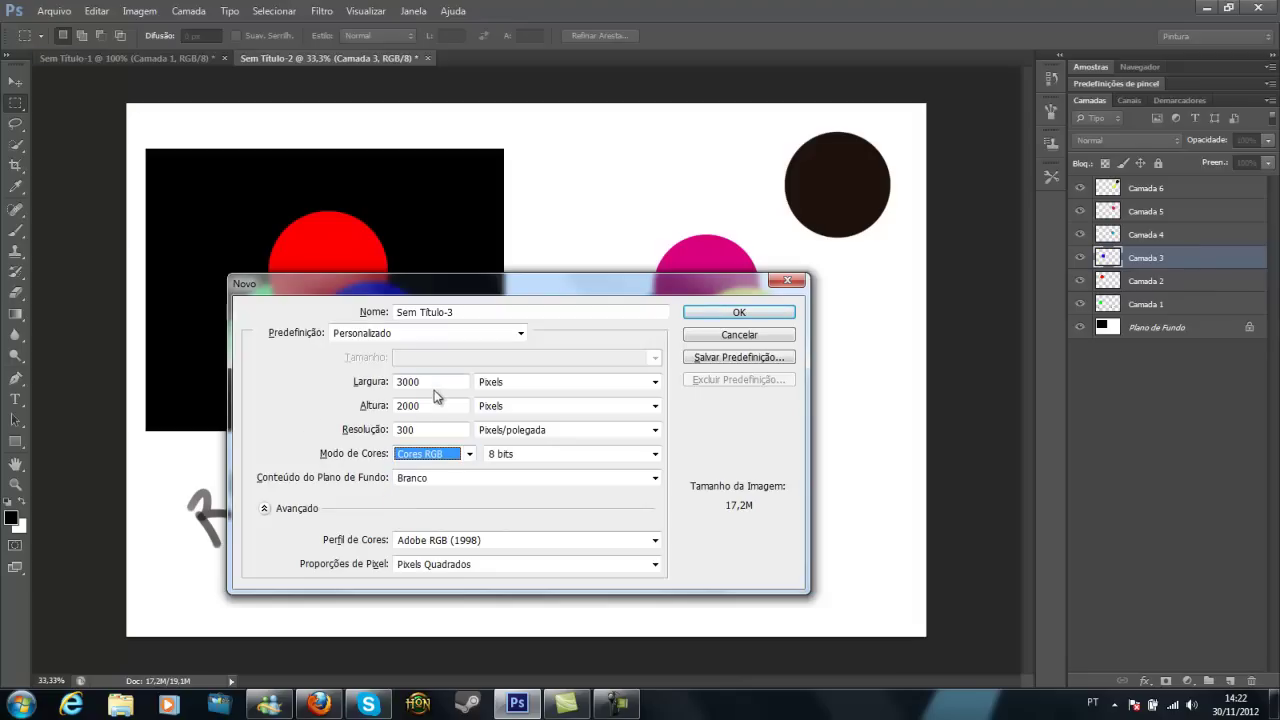
pyautogui.click(432, 386)
pyautogui.click(433, 382)
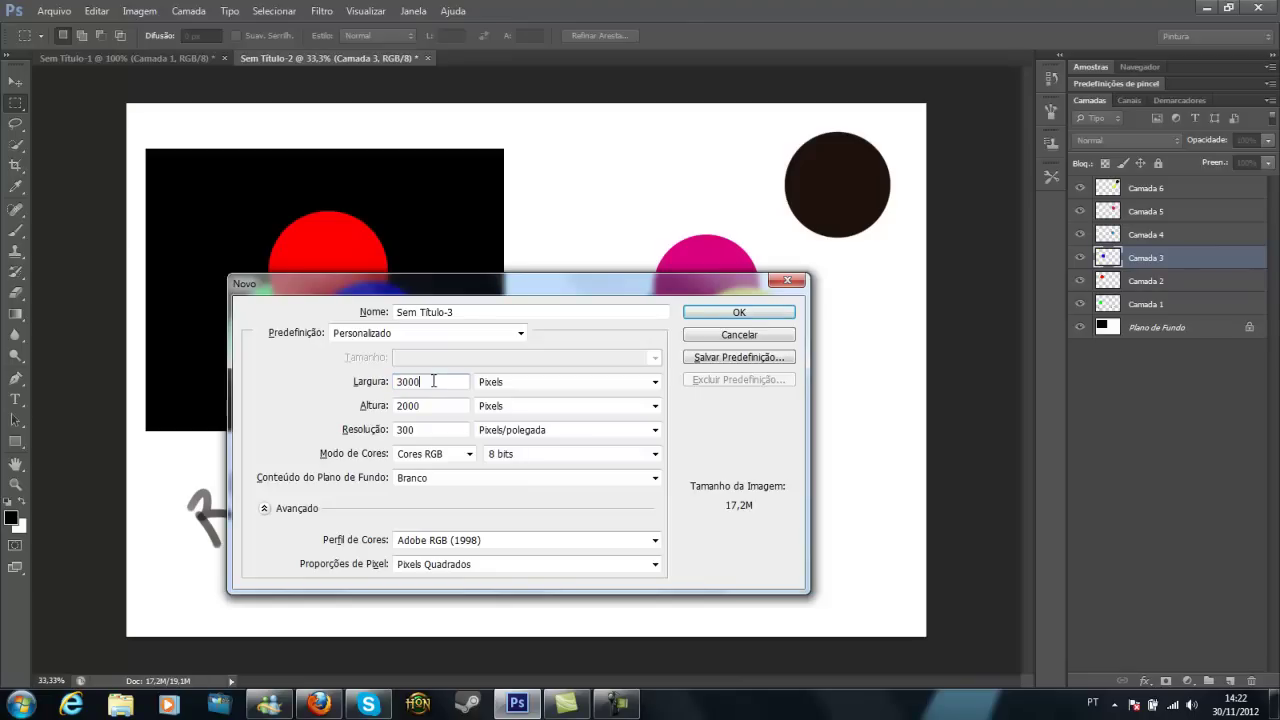
pyautogui.doubleClick(416, 382)
pyautogui.doubleClick(407, 405)
pyautogui.moveTo(407, 402); pyautogui.dragTo(394, 405)
pyautogui.click(372, 385)
pyautogui.click(431, 382)
pyautogui.doubleClick(444, 407)
pyautogui.click(375, 385)
pyautogui.click(431, 405)
pyautogui.moveTo(428, 383); pyautogui.dragTo(403, 386)
# - Apply the International Paper preset, switch to pixels, and enter width 3000 and height 2500
pyautogui.click(365, 335)
pyautogui.click(390, 402)
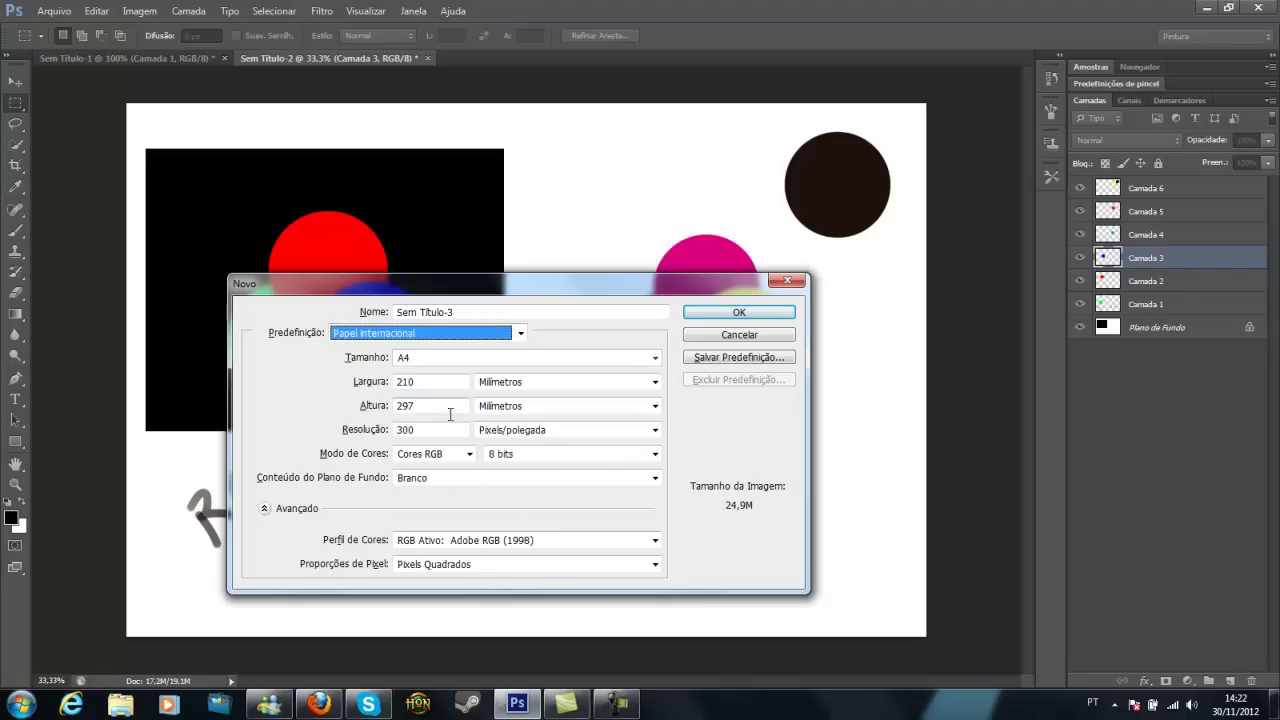
pyautogui.click(560, 382)
pyautogui.click(510, 400)
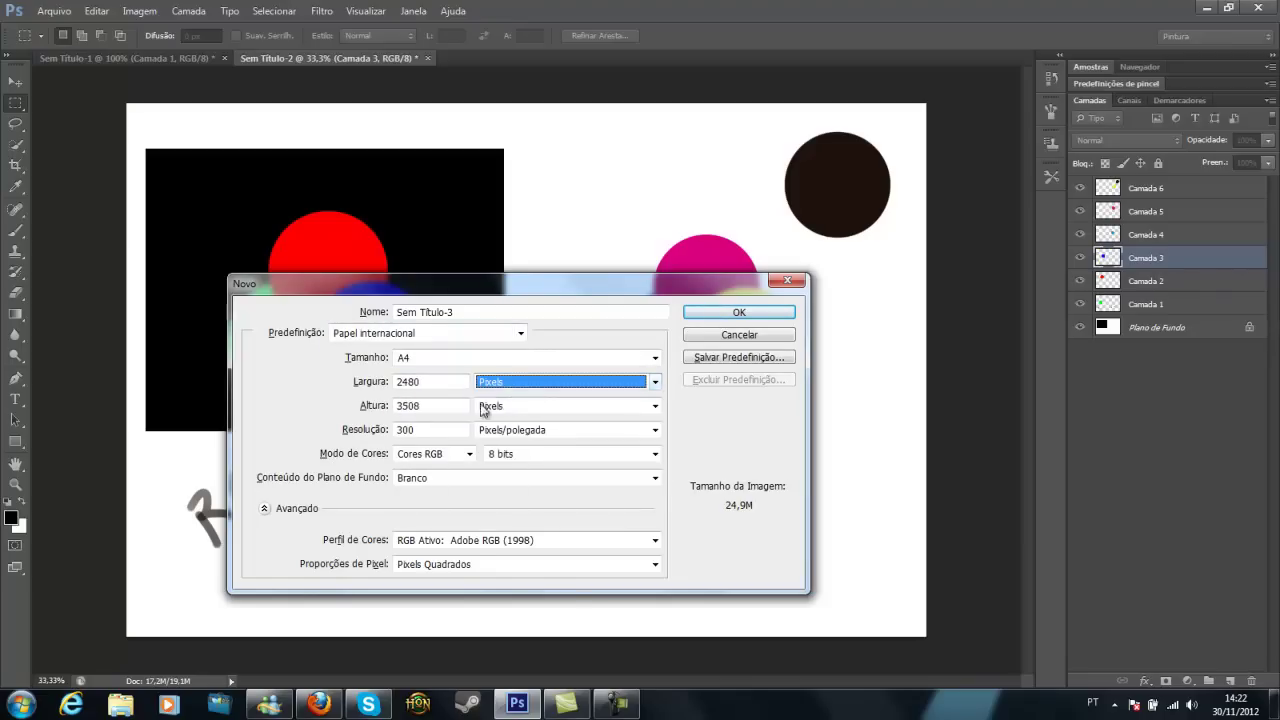
pyautogui.moveTo(435, 381); pyautogui.dragTo(404, 382)
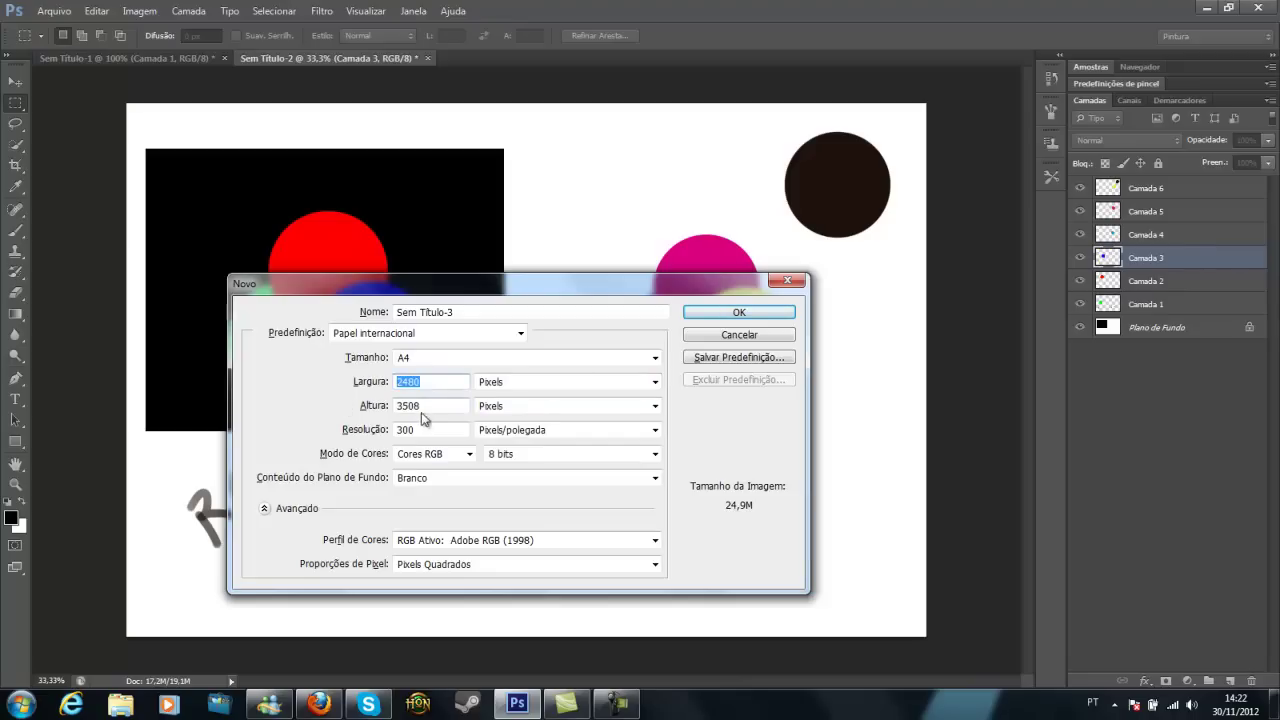
pyautogui.click(426, 381)
pyautogui.doubleClick(426, 381)
pyautogui.write('3000')
pyautogui.press('Tab')
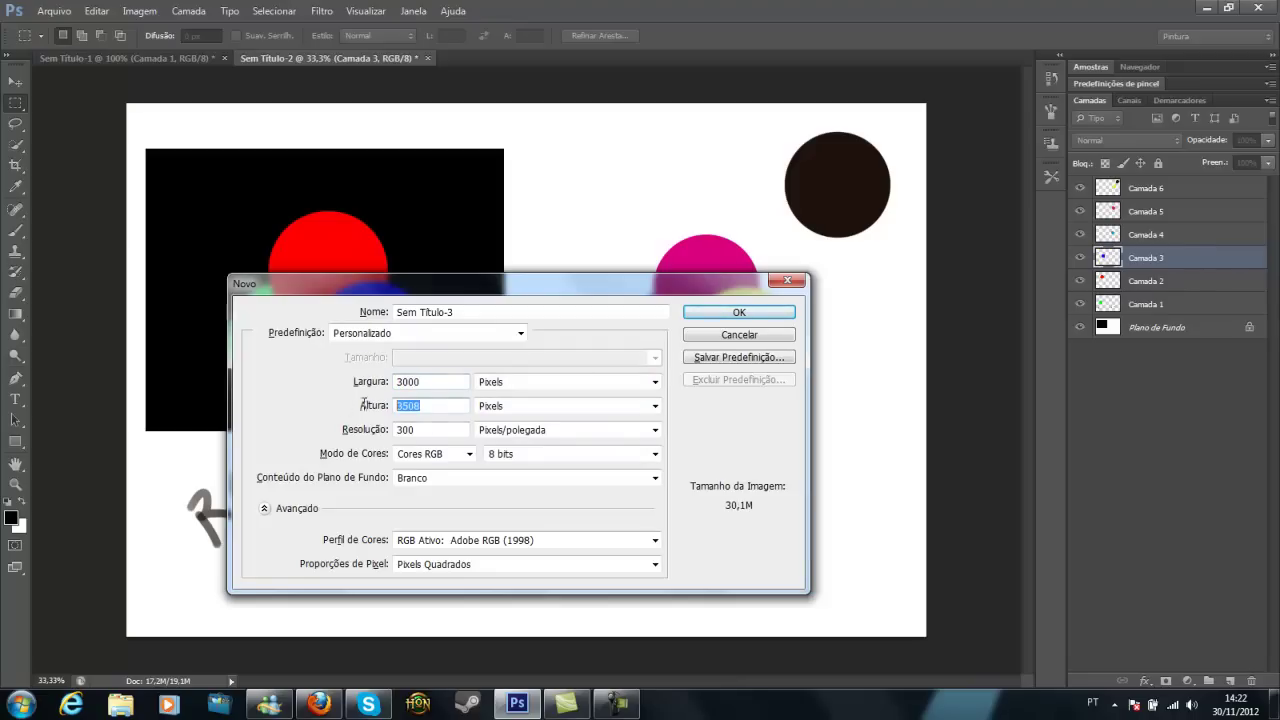
pyautogui.write('2500')
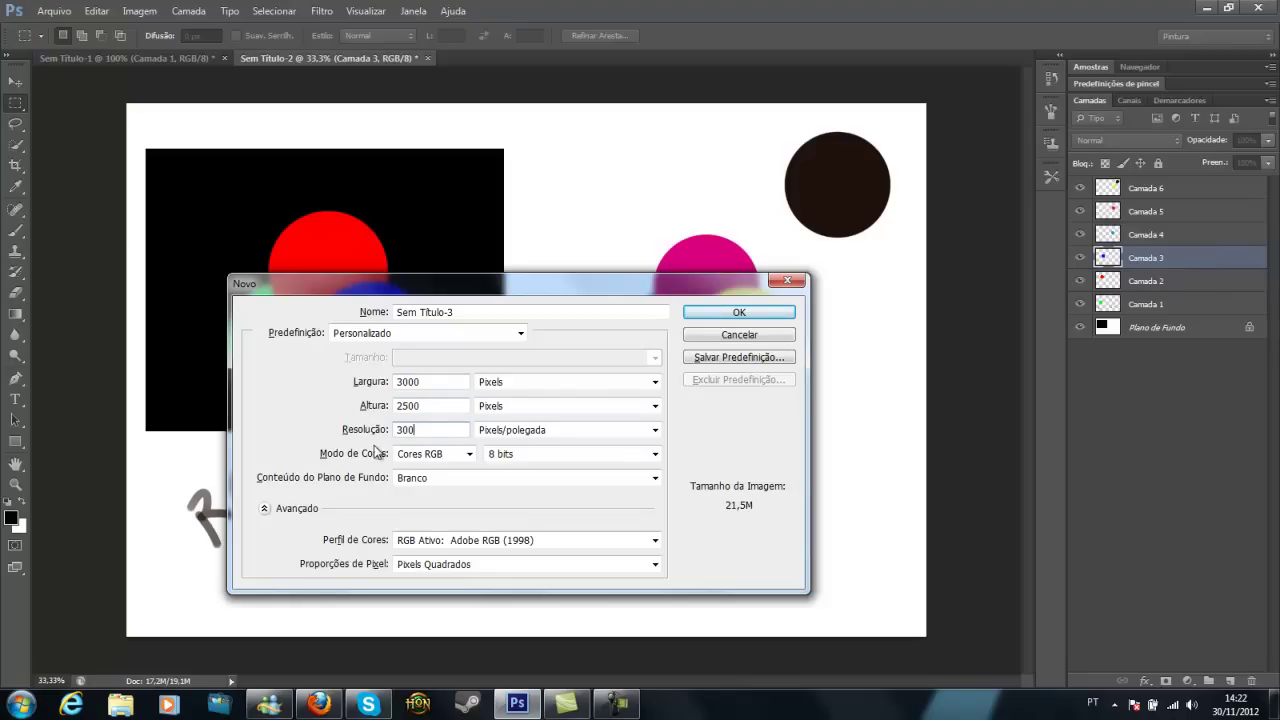
# - Reselect the resolution value, keeping it at 300 pixels/inch
pyautogui.doubleClick(422, 426)
pyautogui.click(439, 428)
pyautogui.doubleClick(428, 429)
pyautogui.click(435, 429)
pyautogui.doubleClick(422, 428)
pyautogui.click(432, 429)
pyautogui.doubleClick(428, 429)
pyautogui.click(435, 430)
pyautogui.click(432, 430)
# - Leave the New dialog and zoom into the flags of the blue painting document
pyautogui.doubleClick(401, 431)
pyautogui.click(440, 427)
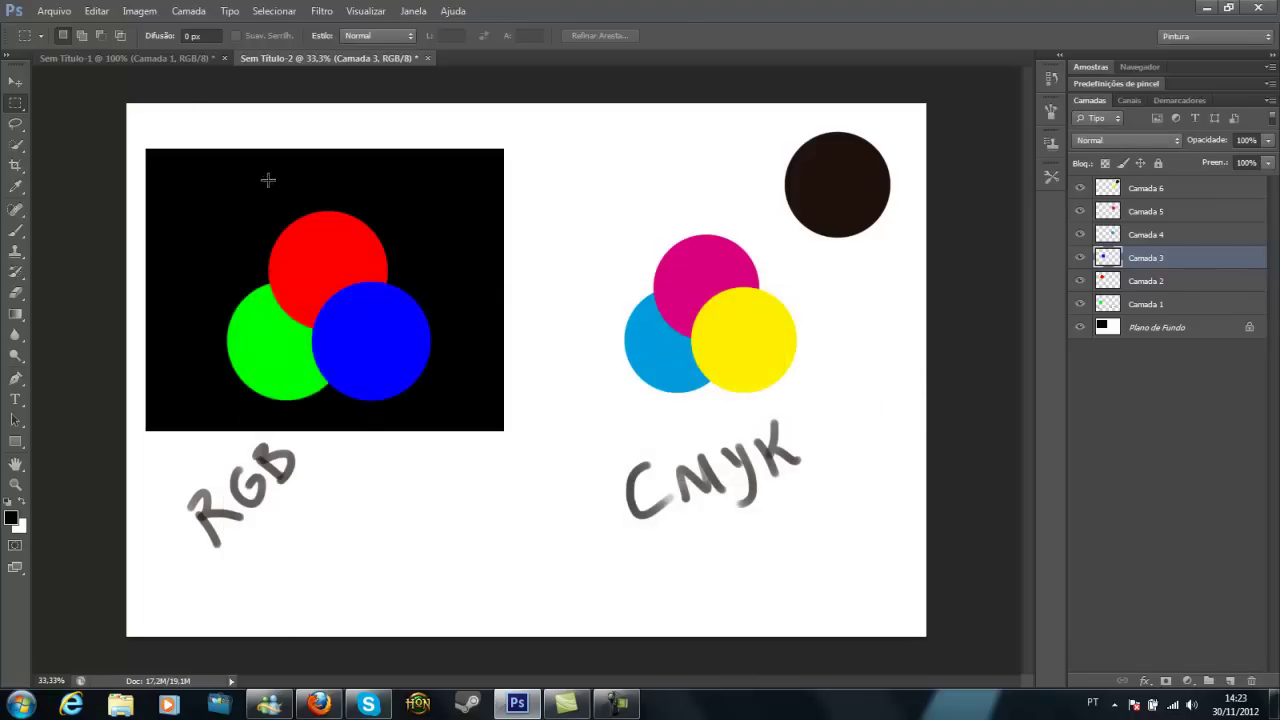
pyautogui.click(180, 58)
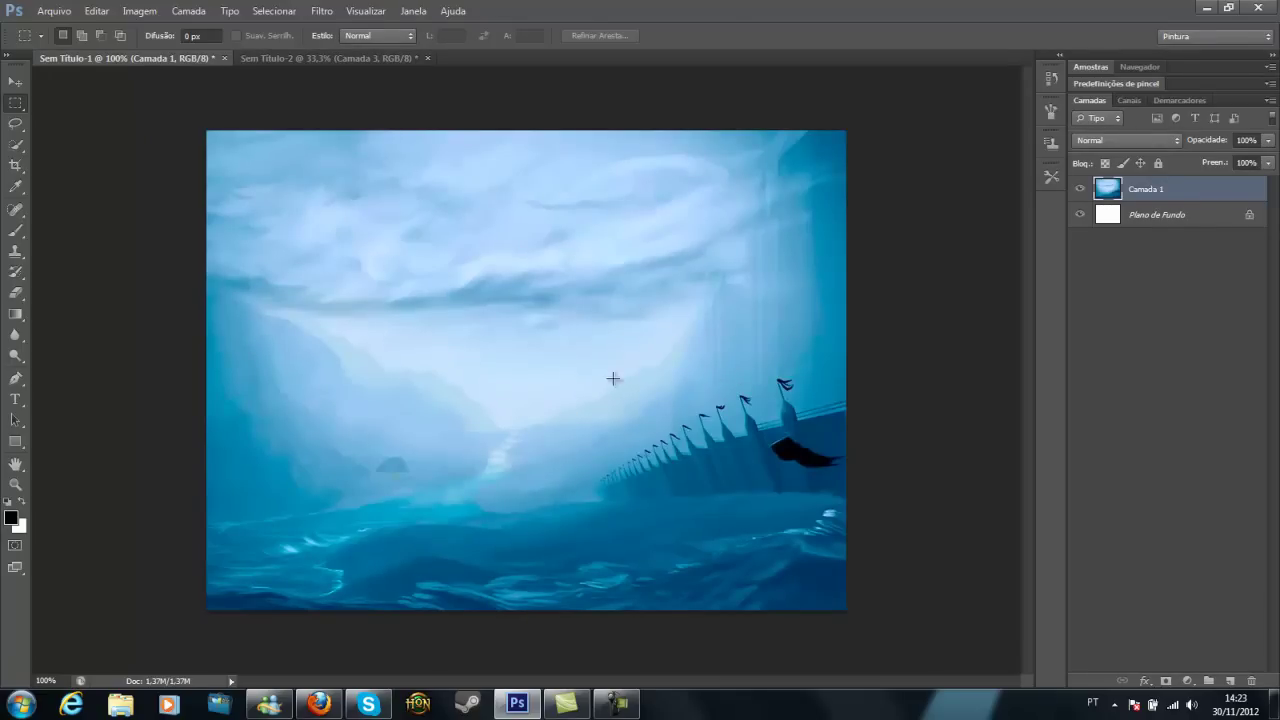
pyautogui.press('z')
pyautogui.moveTo(743, 436); pyautogui.dragTo(756, 417)
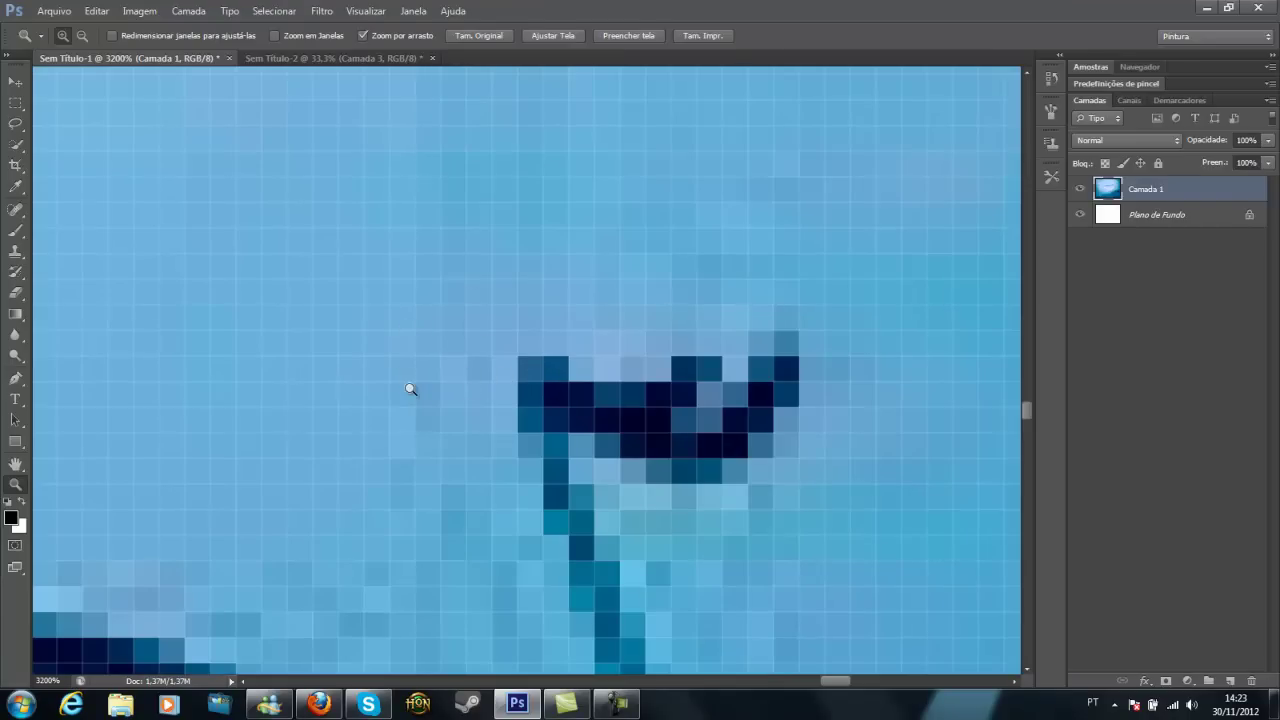
# - Zoom back out and return to the RGB and CMYK circles document
pyautogui.scroll(-2, 410, 389)
pyautogui.scroll(-2, 410, 389)
pyautogui.scroll(-2, 410, 389)
pyautogui.scroll(-2, 412, 392)
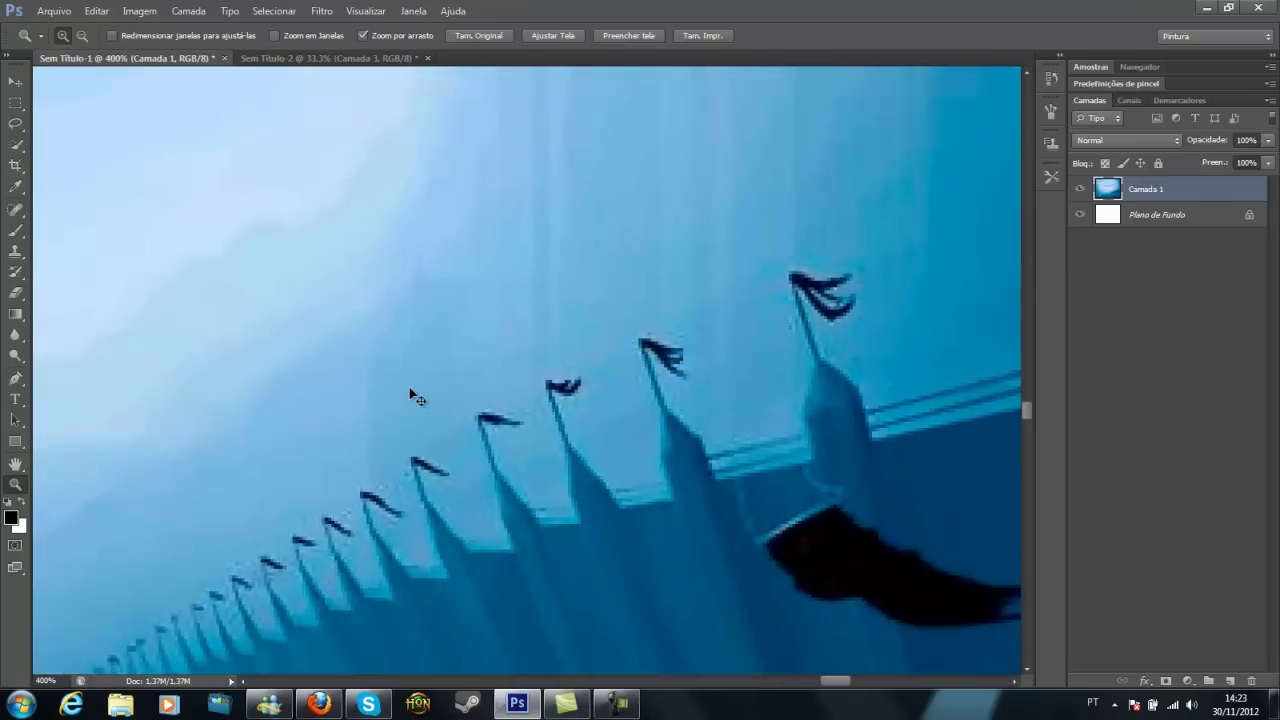
pyautogui.scroll(-2, 410, 390)
pyautogui.scroll(-1, 410, 390)
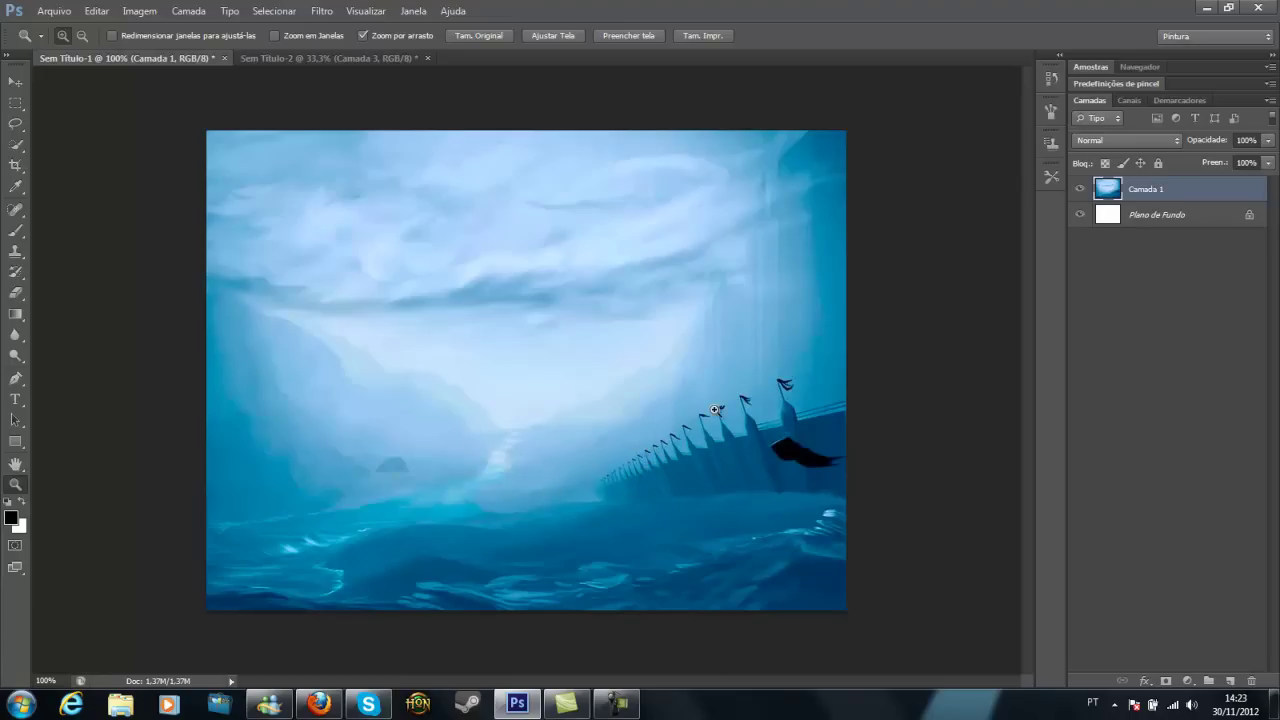
pyautogui.click(301, 58)
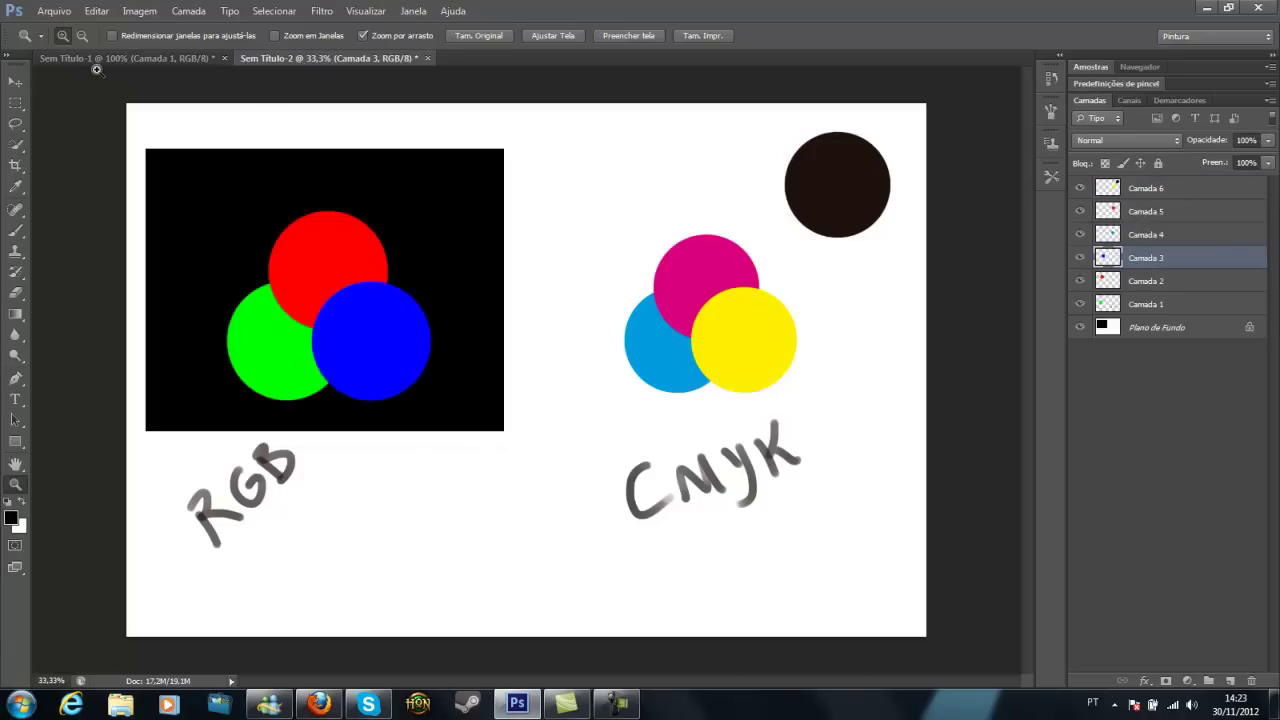
pyautogui.click(100, 73)
pyautogui.moveTo(543, 317)
pyautogui.mouseDown()
pyautogui.moveTo(657, 431)
pyautogui.moveTo(625, 432)
pyautogui.moveTo(654, 454)
pyautogui.moveTo(569, 344)
pyautogui.mouseUp()
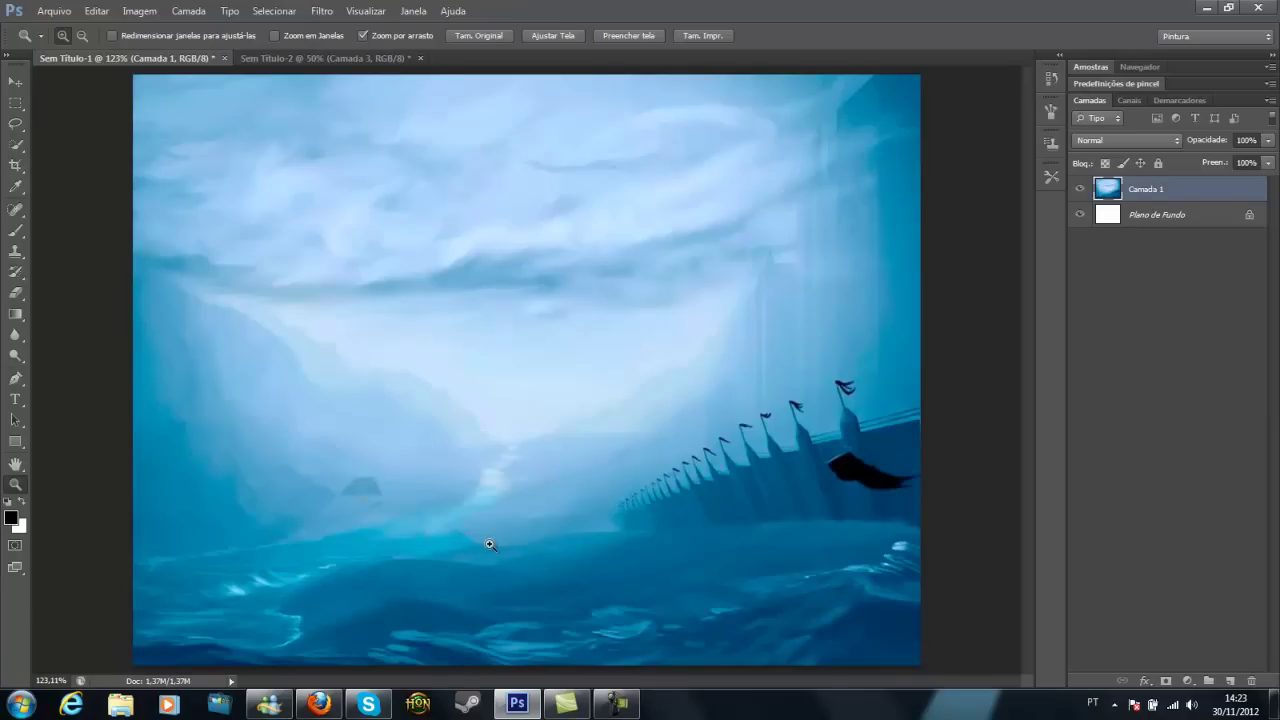
pyautogui.click(325, 58)
# - Start a new document and set its resolution back to 300 pixels/inch
pyautogui.hotkey('ctrl', 'n')
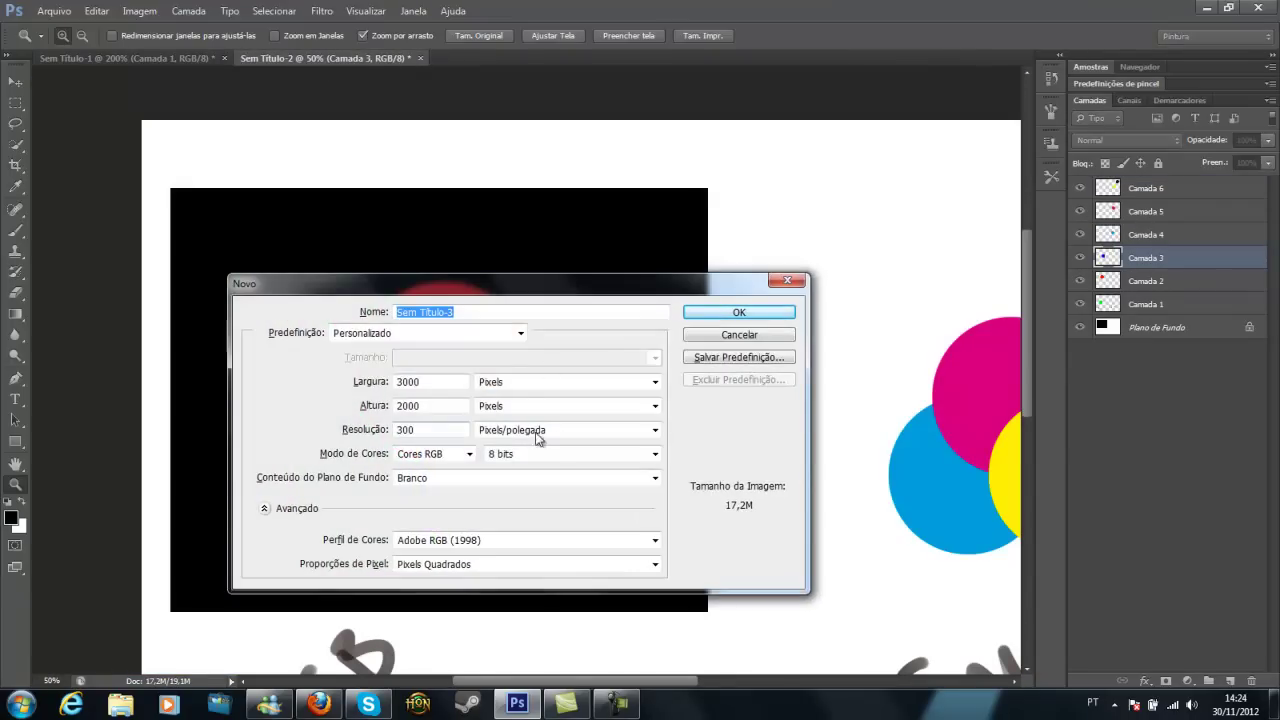
pyautogui.doubleClick(412, 430)
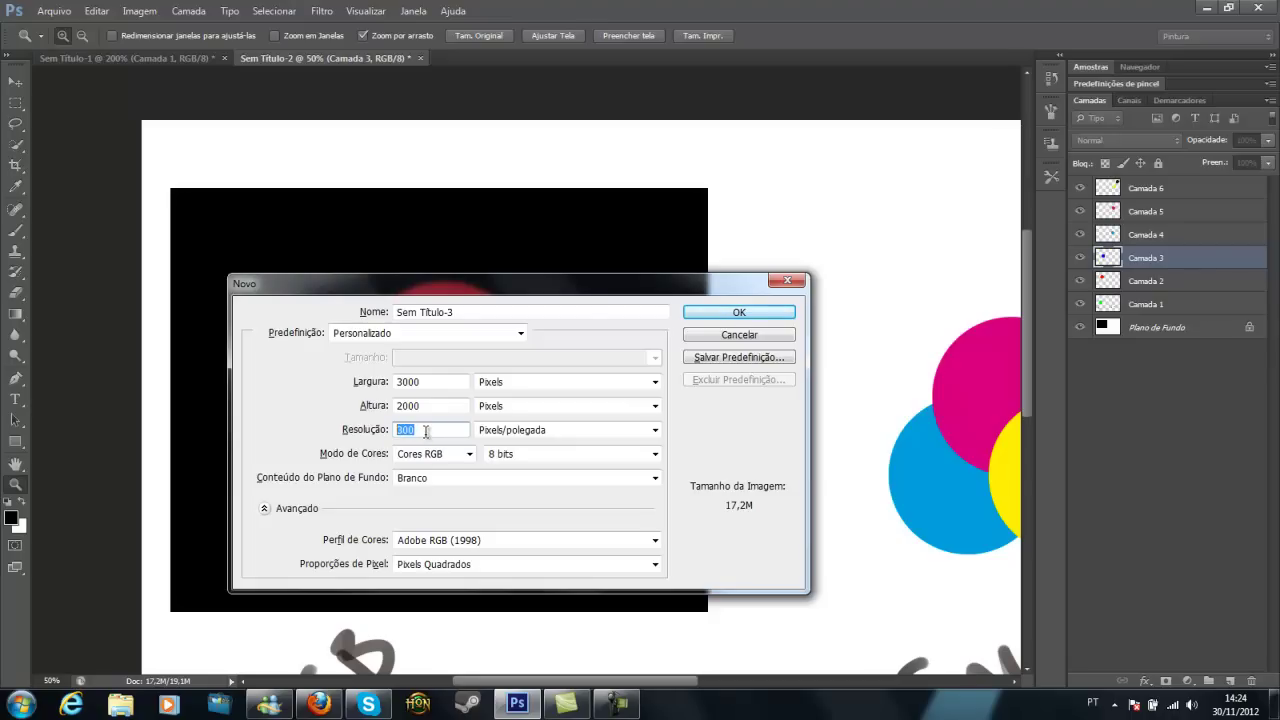
pyautogui.click(423, 430)
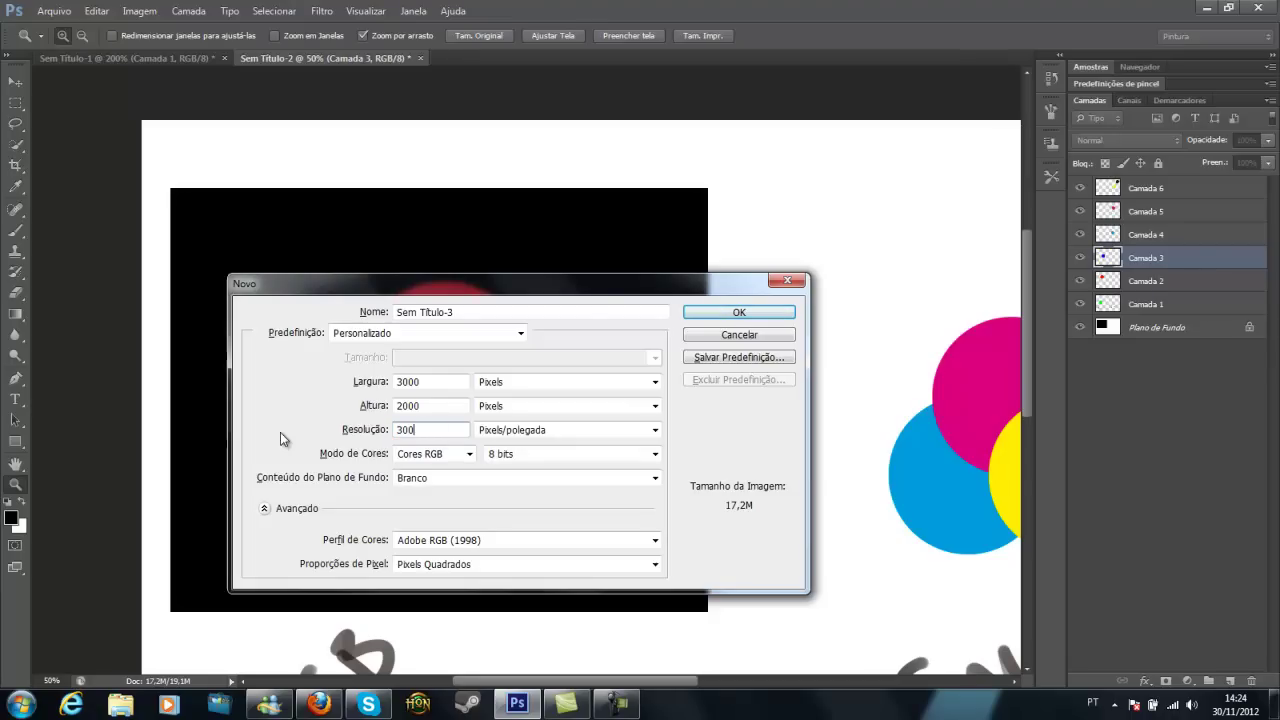
pyautogui.click(378, 433)
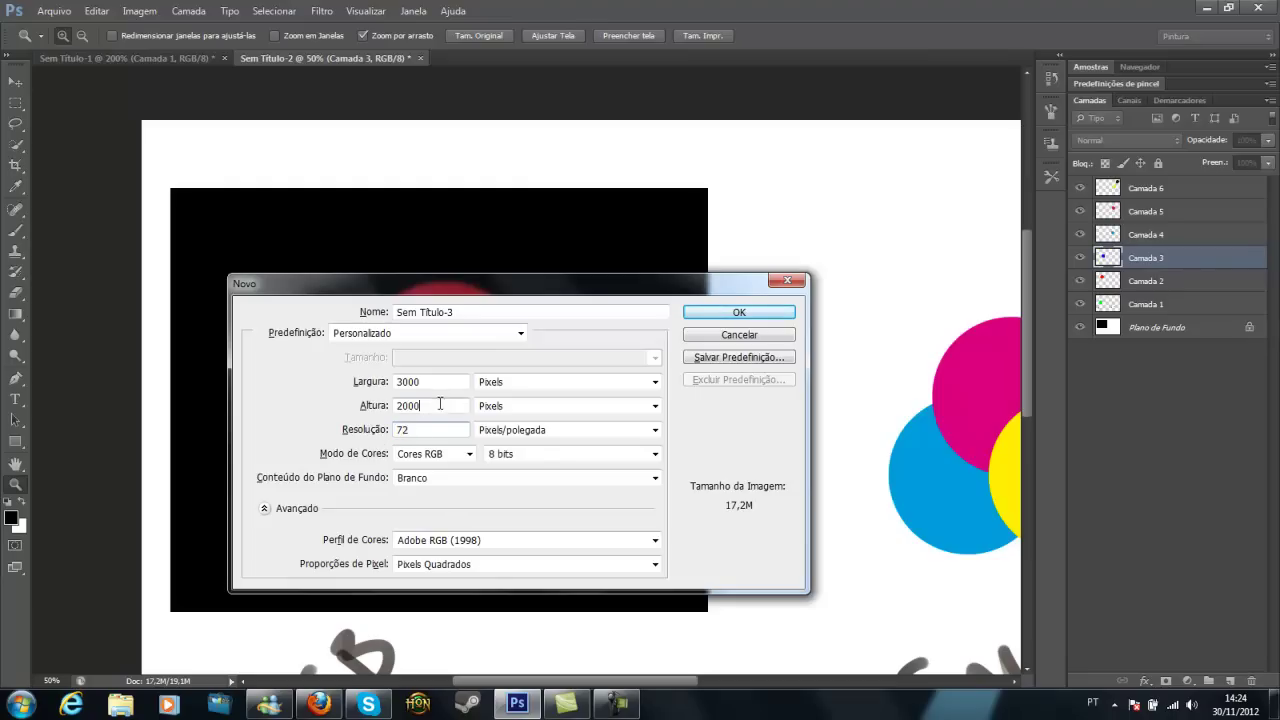
pyautogui.click(357, 434)
pyautogui.write('120')
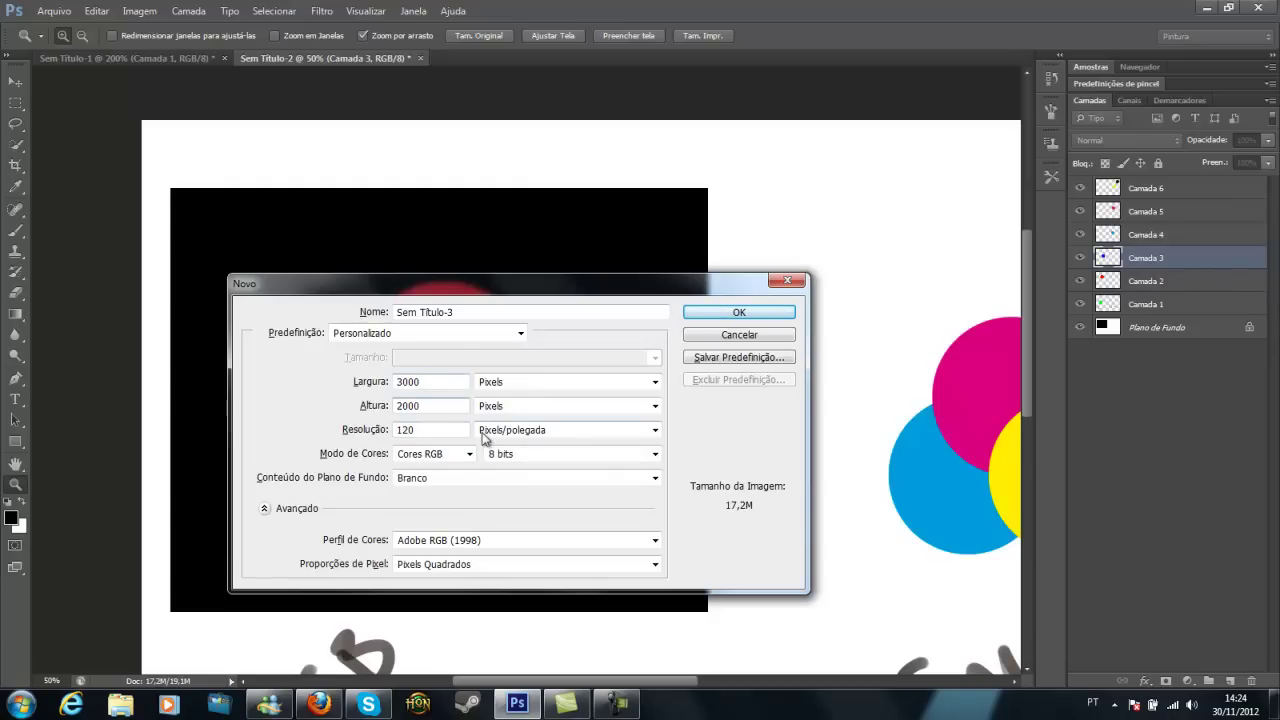
pyautogui.doubleClick(428, 430)
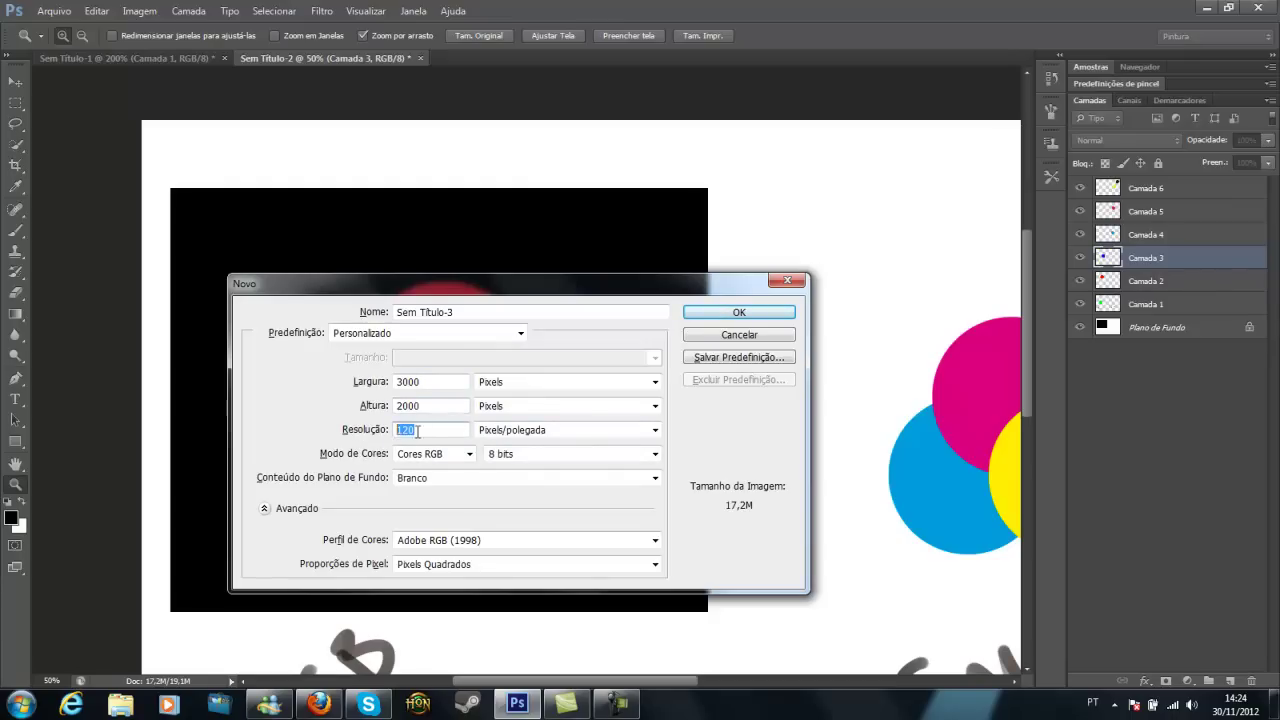
pyautogui.write('300')
pyautogui.click(430, 408)
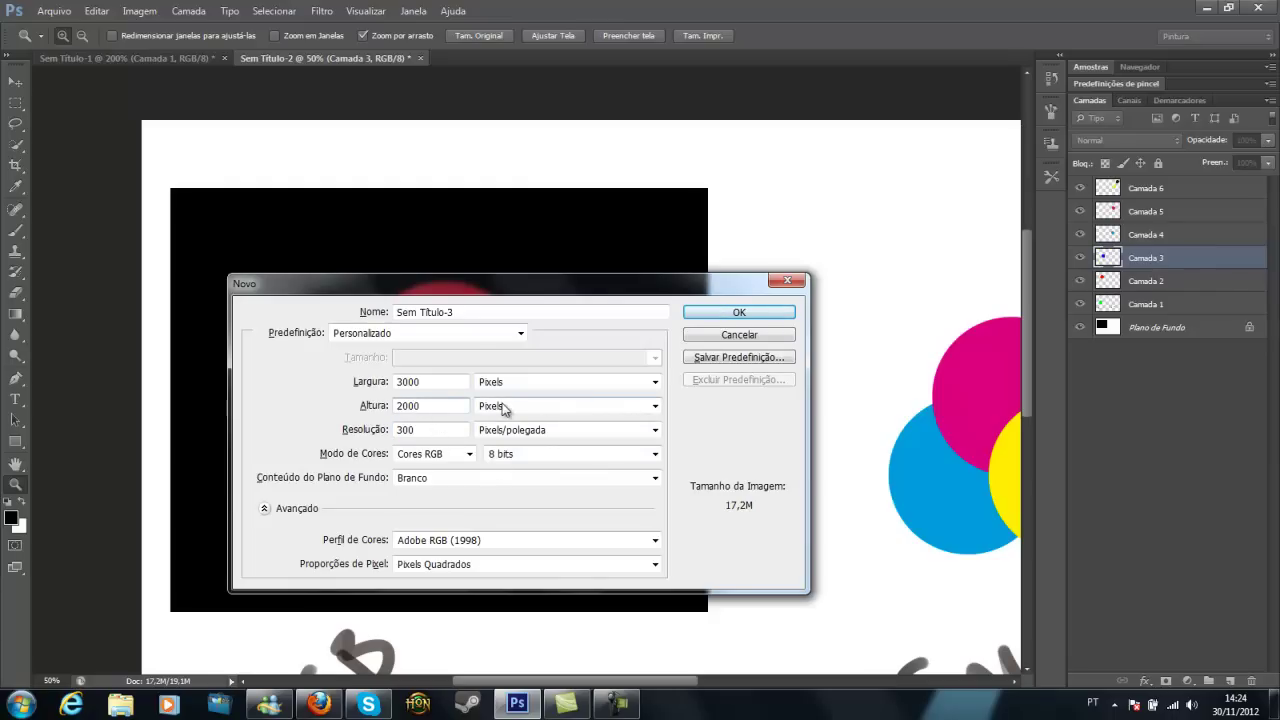
pyautogui.click(370, 432)
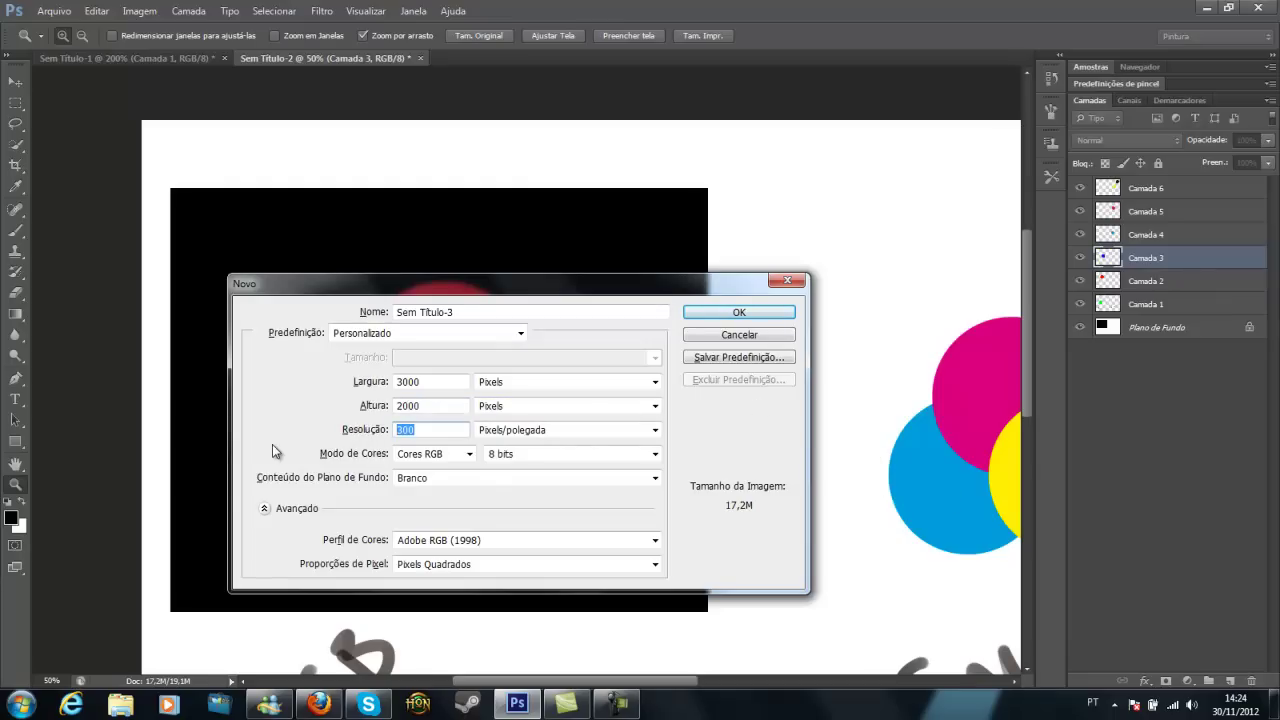
# - Set the height to 2000 pixels and create the blank white RGB document
pyautogui.click(419, 401)
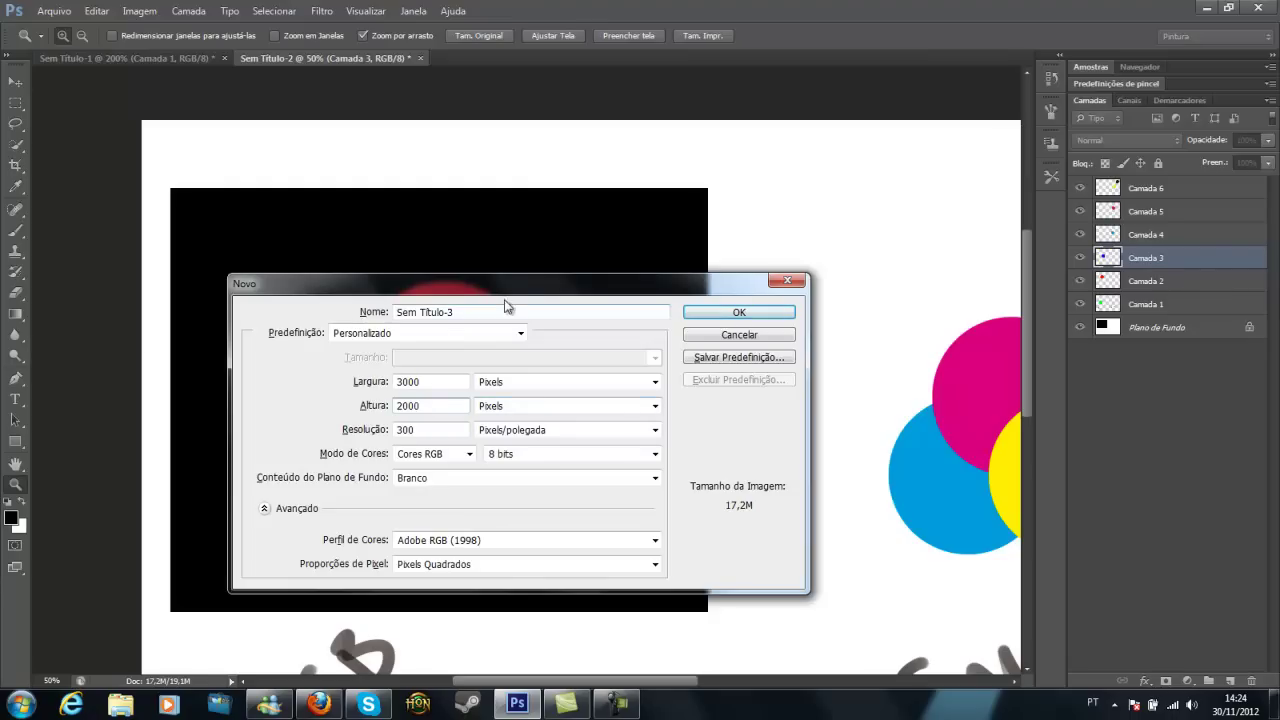
pyautogui.moveTo(512, 286); pyautogui.dragTo(487, 241)
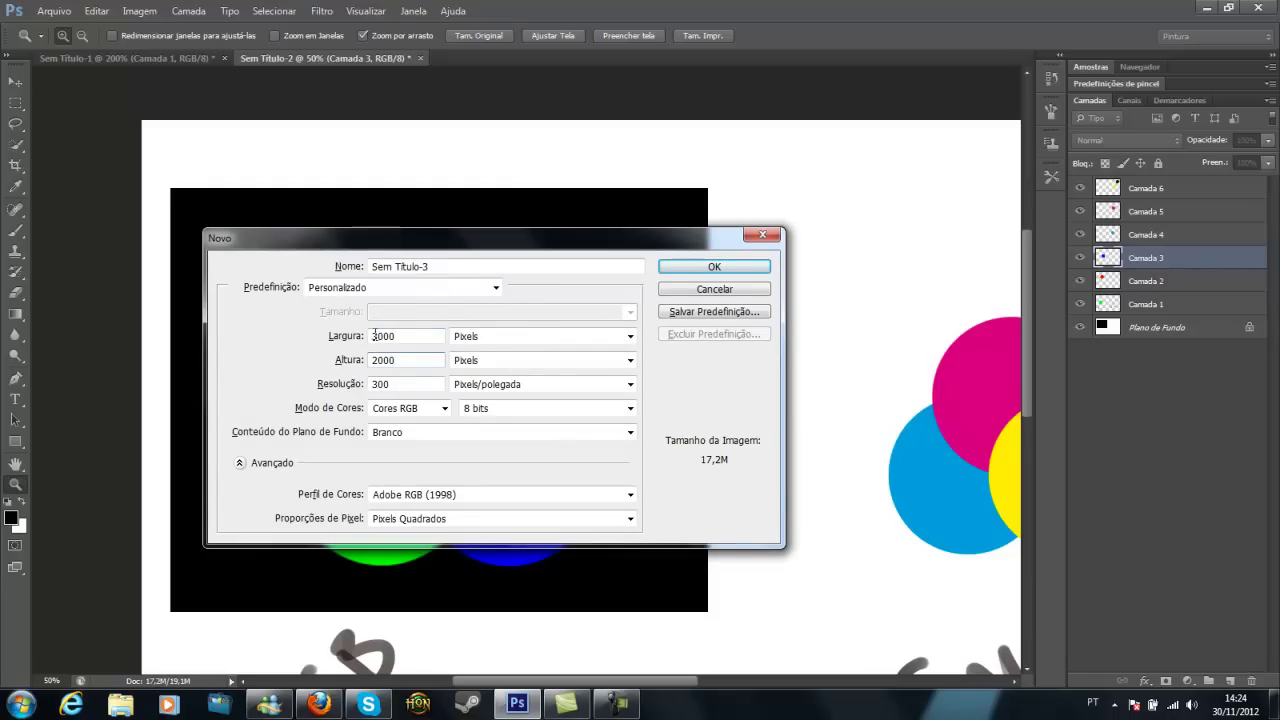
pyautogui.press('Down')
pyautogui.press('Down')
pyautogui.press('Down')
pyautogui.write('2000')
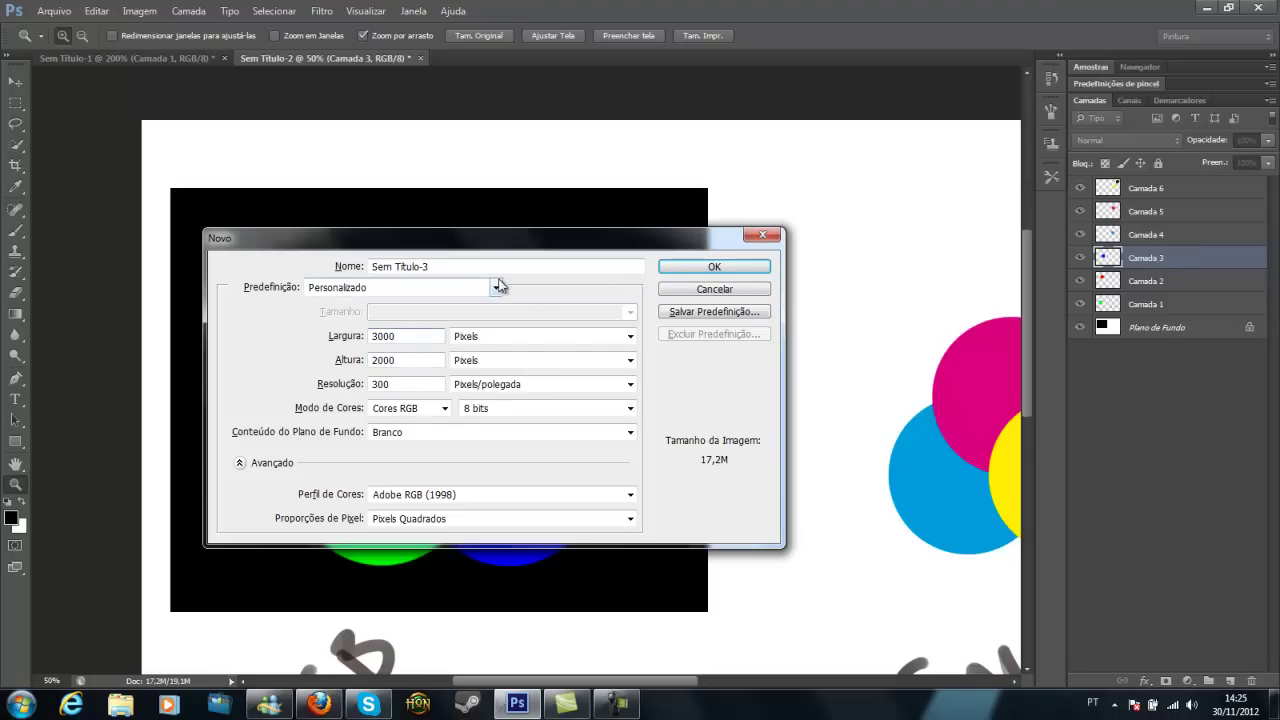
pyautogui.click(690, 268)
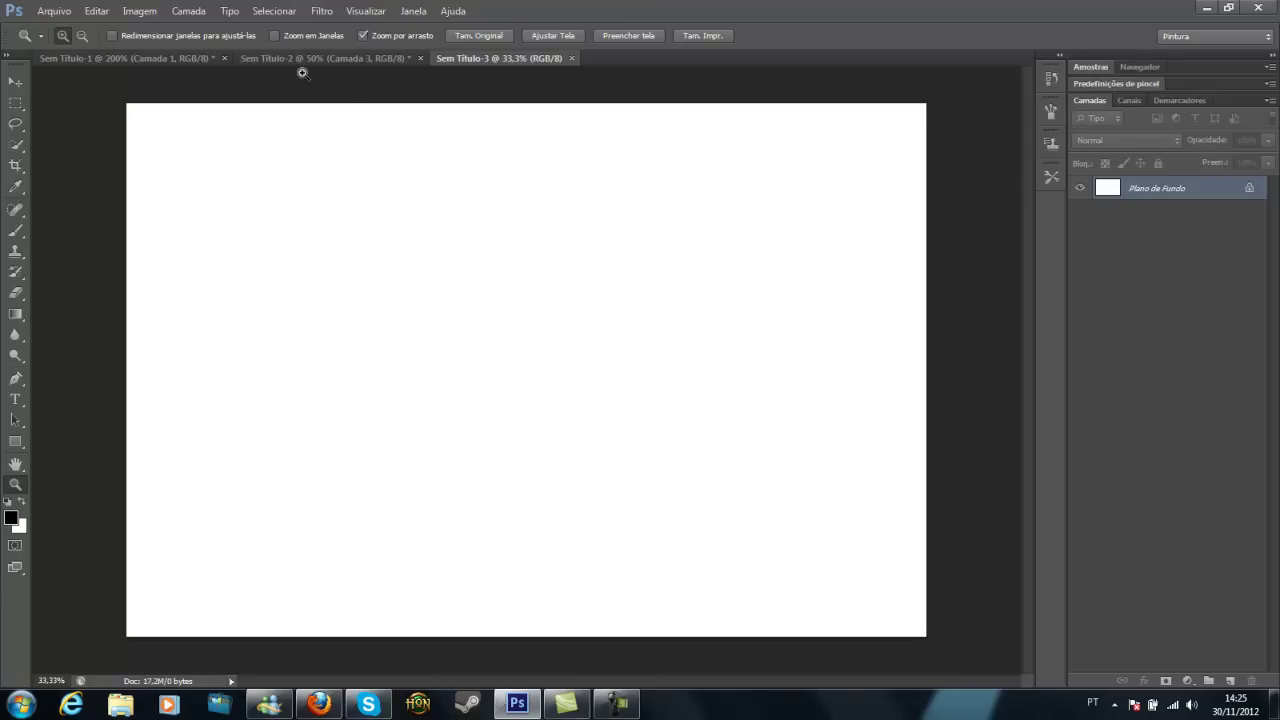
# - Return to Sem Título-2, pan to the CMYK circles and zoom out to 33.3%
pyautogui.click(339, 58)
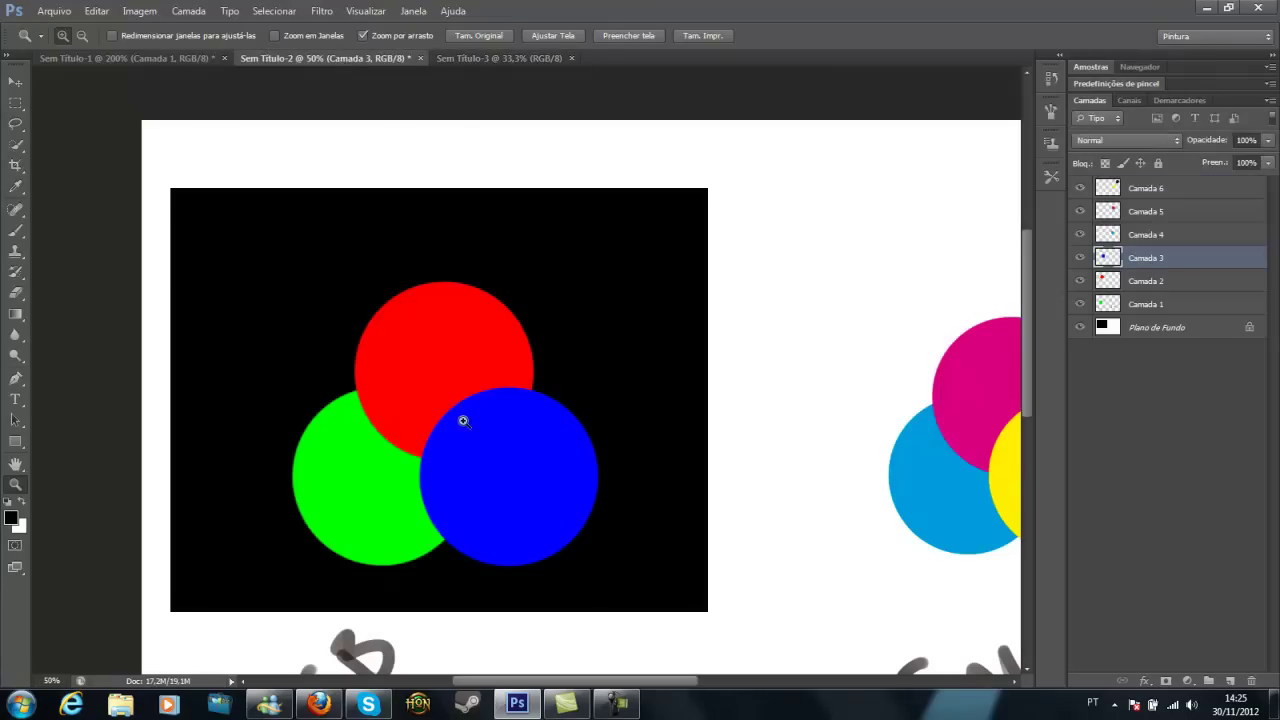
pyautogui.moveTo(577, 434); pyautogui.dragTo(396, 297)
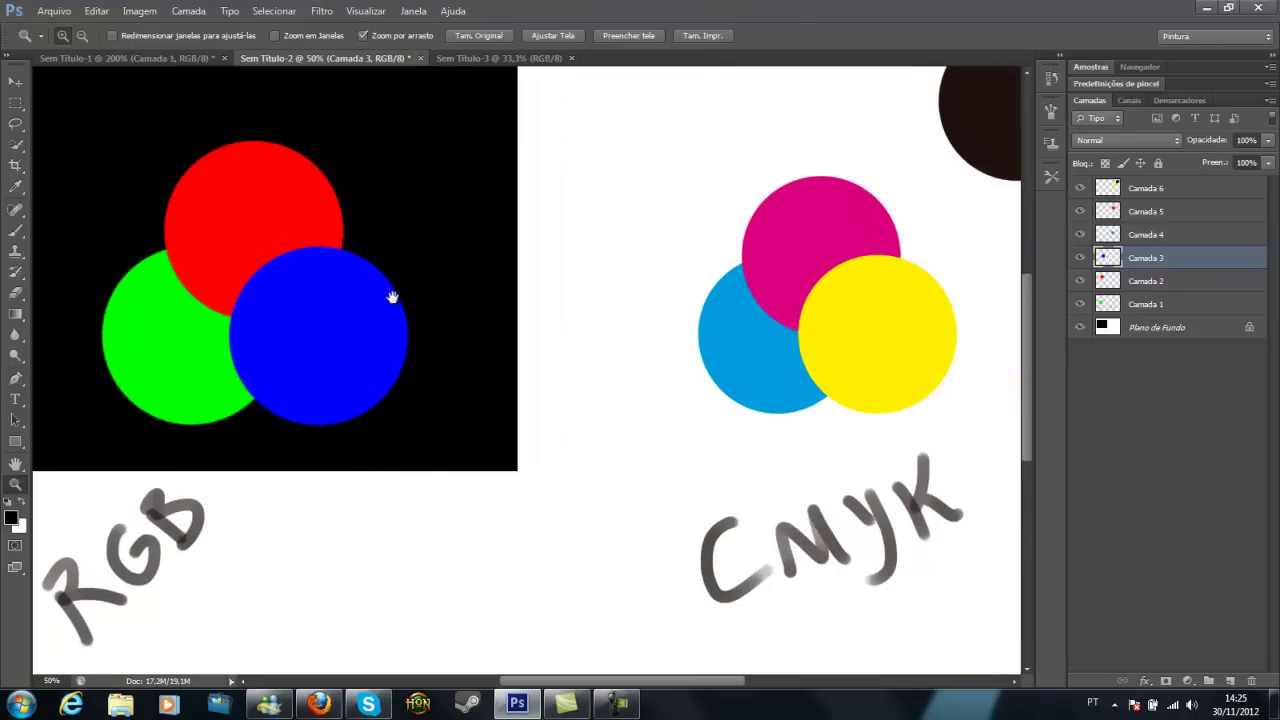
pyautogui.keyDown('alt'); pyautogui.click(466, 263); pyautogui.keyUp('alt')
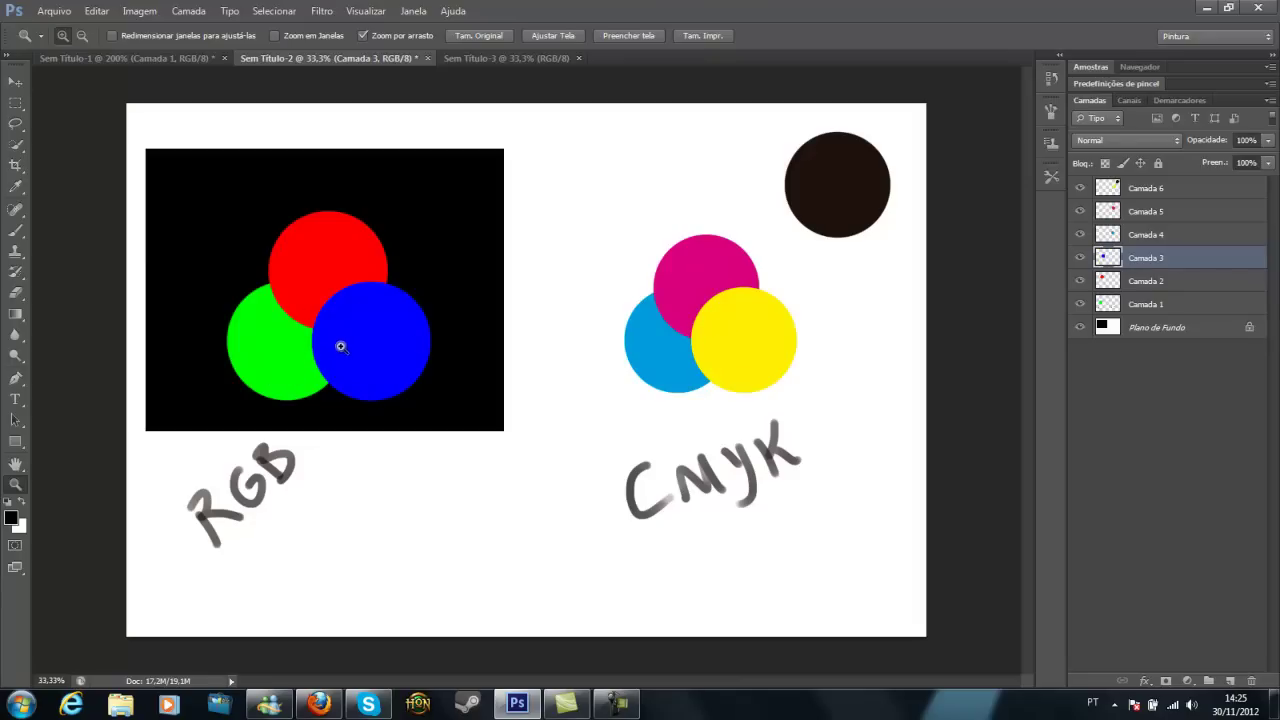
pyautogui.press('v')
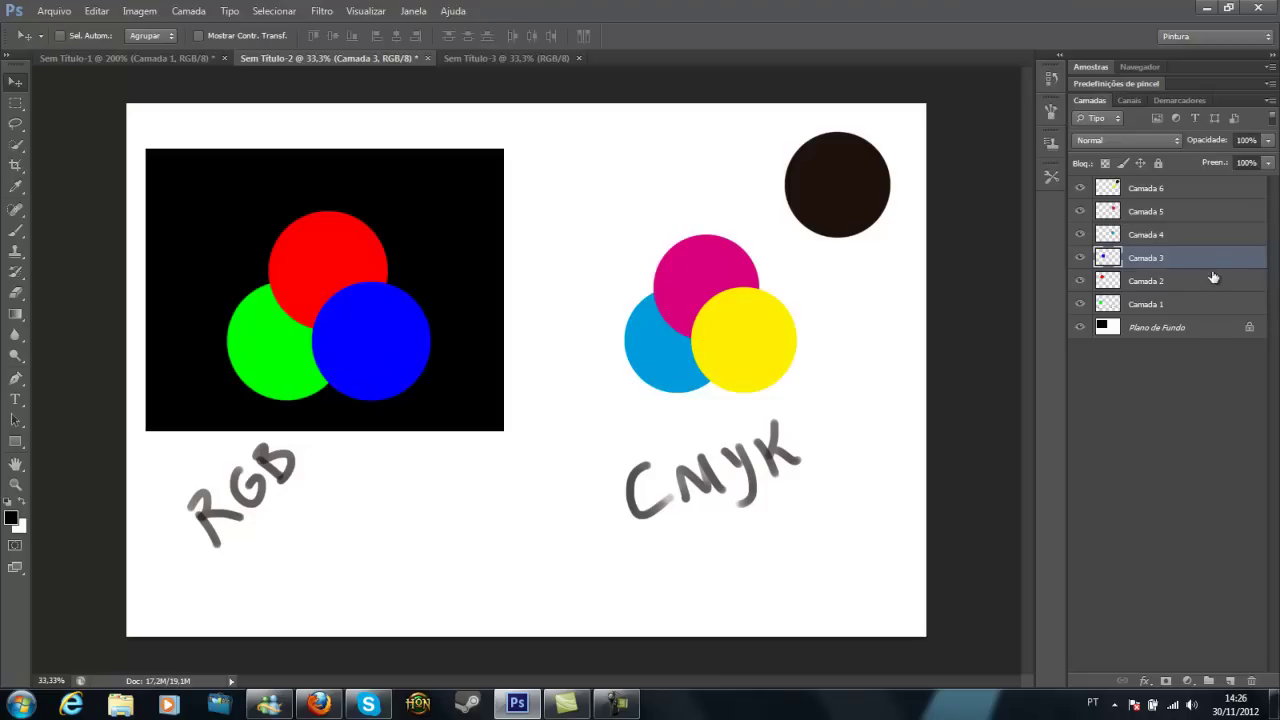
# - Set the blend mode of Camada 3 and then Camada 2 to Clarear (Lighten)
pyautogui.click(1130, 144)
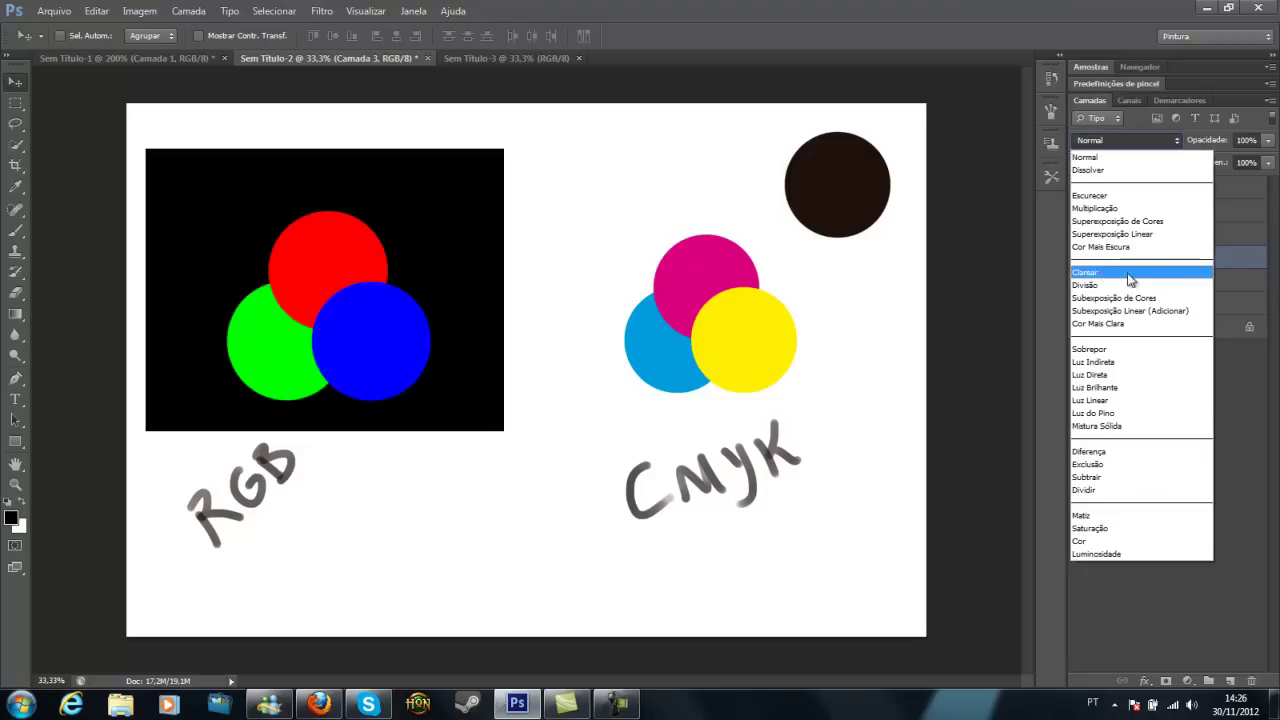
pyautogui.click(1103, 275)
pyautogui.click(1157, 285)
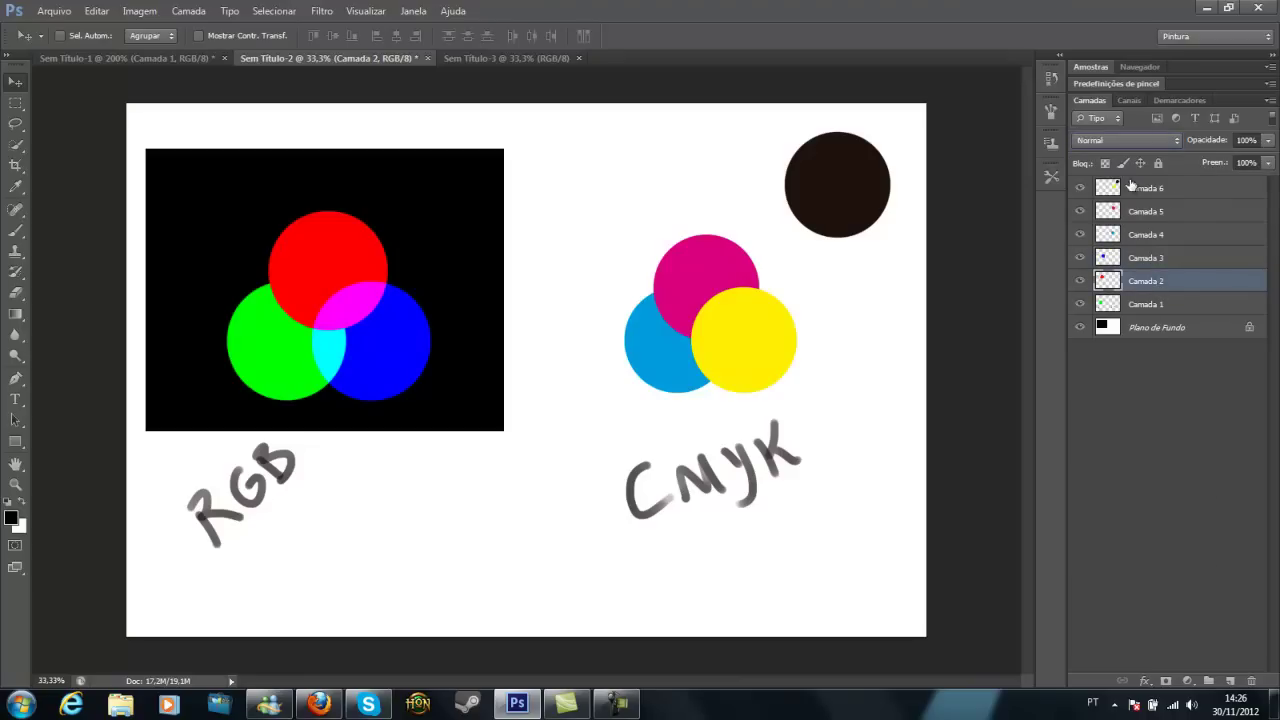
pyautogui.click(1130, 140)
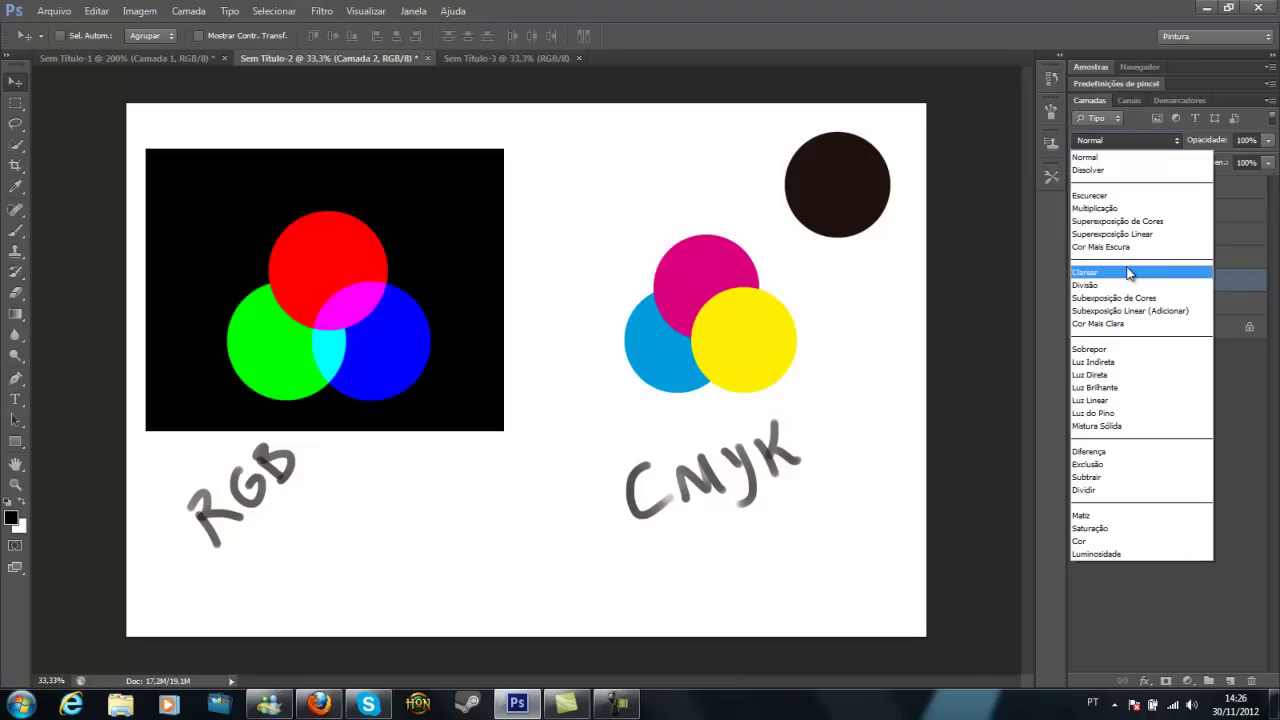
pyautogui.click(1127, 271)
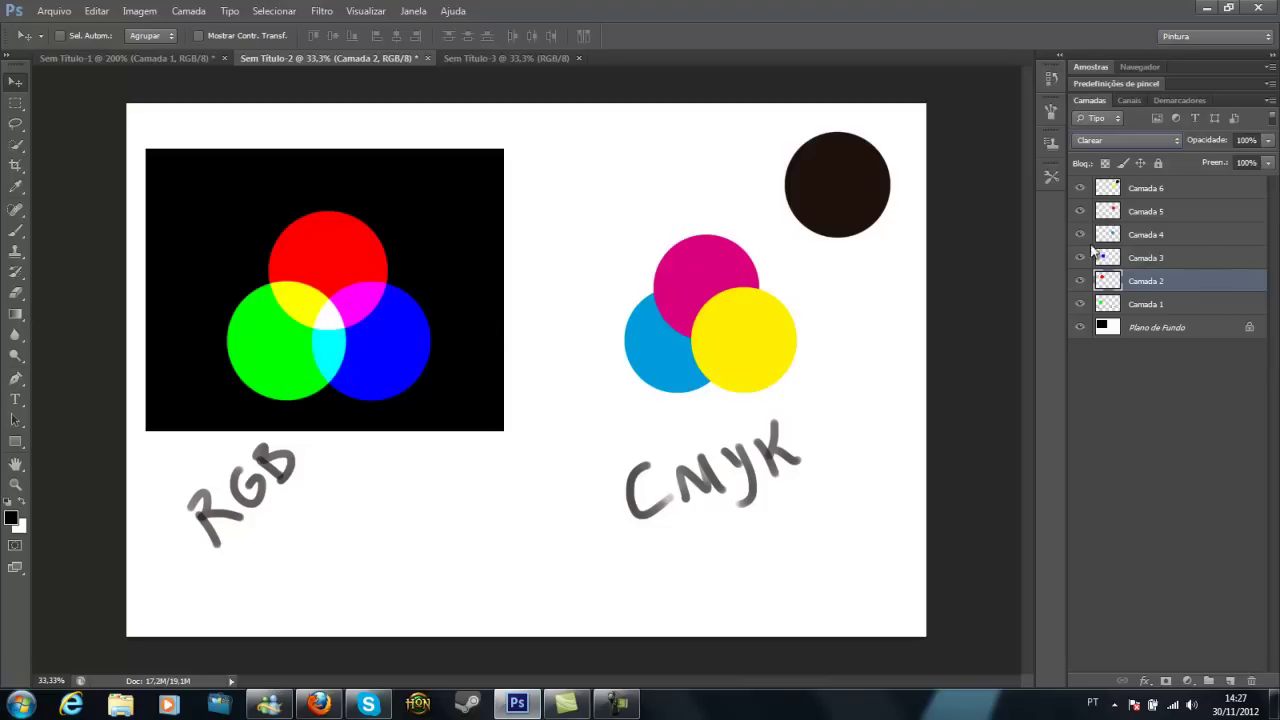
# - Set the Camada 5 and Camada 6 circle layers to Multiplicação blend mode
pyautogui.click(1170, 238)
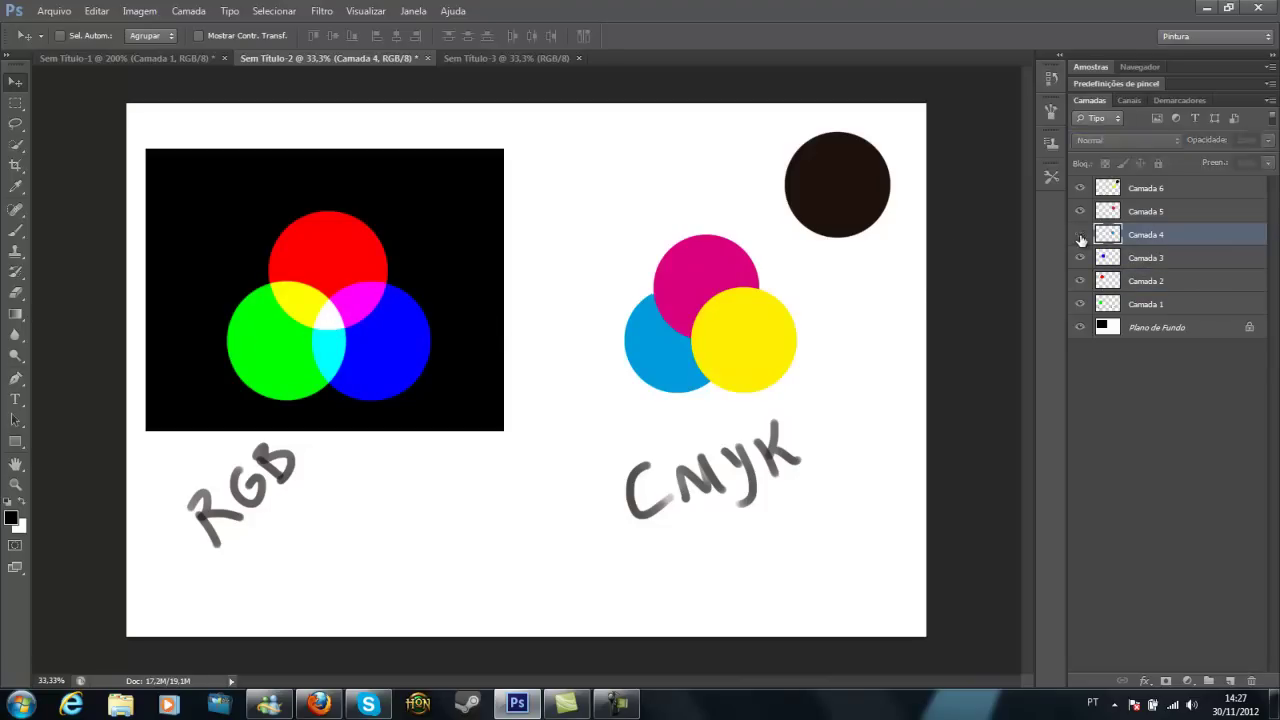
pyautogui.click(1150, 210)
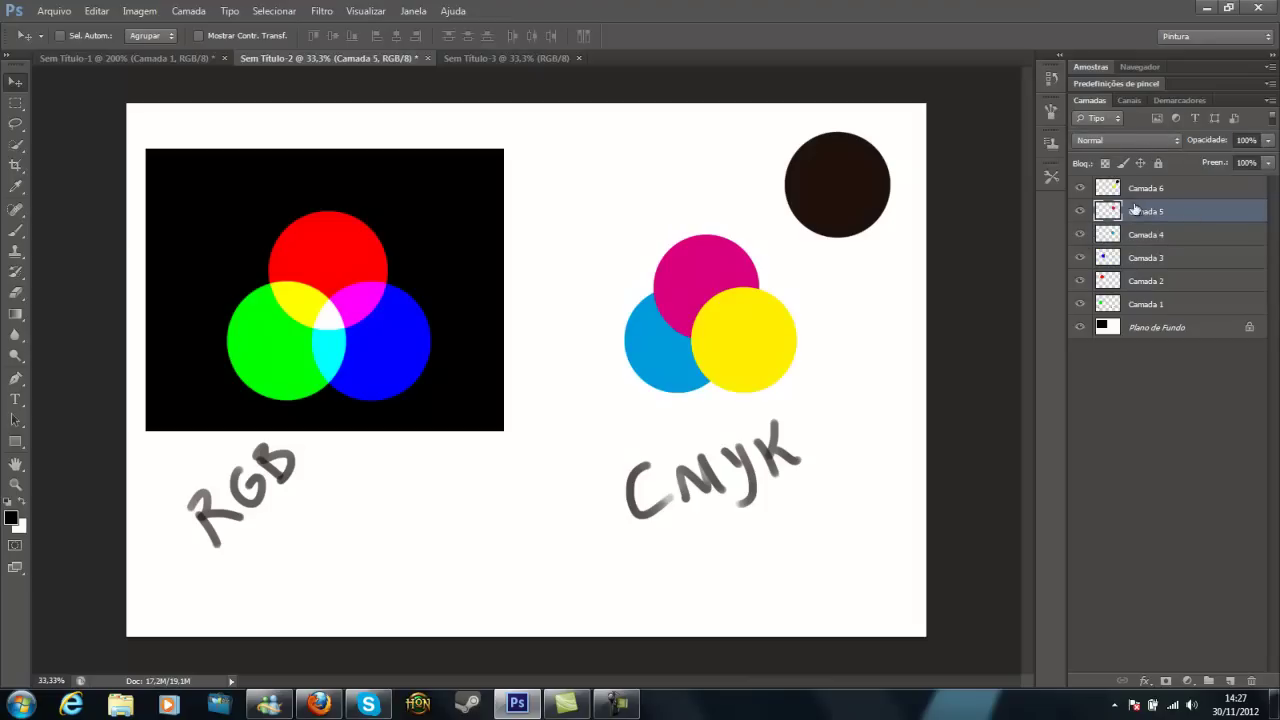
pyautogui.click(1151, 140)
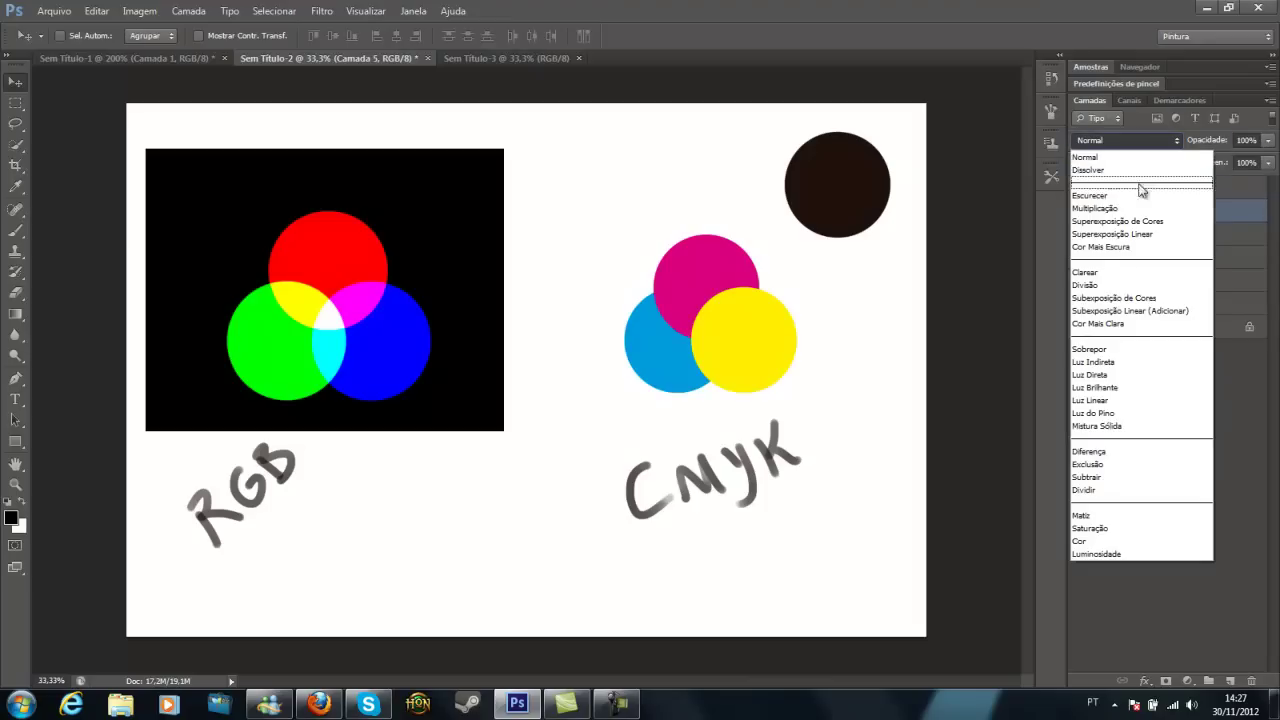
pyautogui.click(1124, 208)
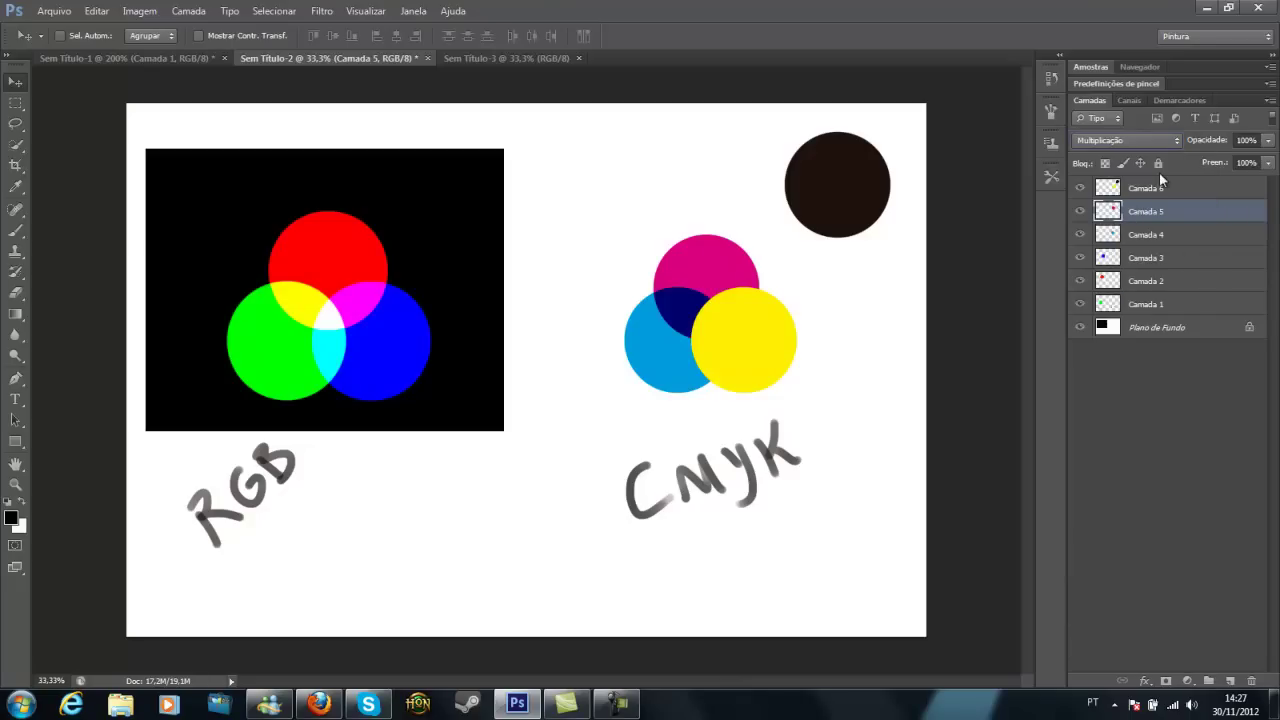
pyautogui.click(1148, 180)
pyautogui.click(1135, 141)
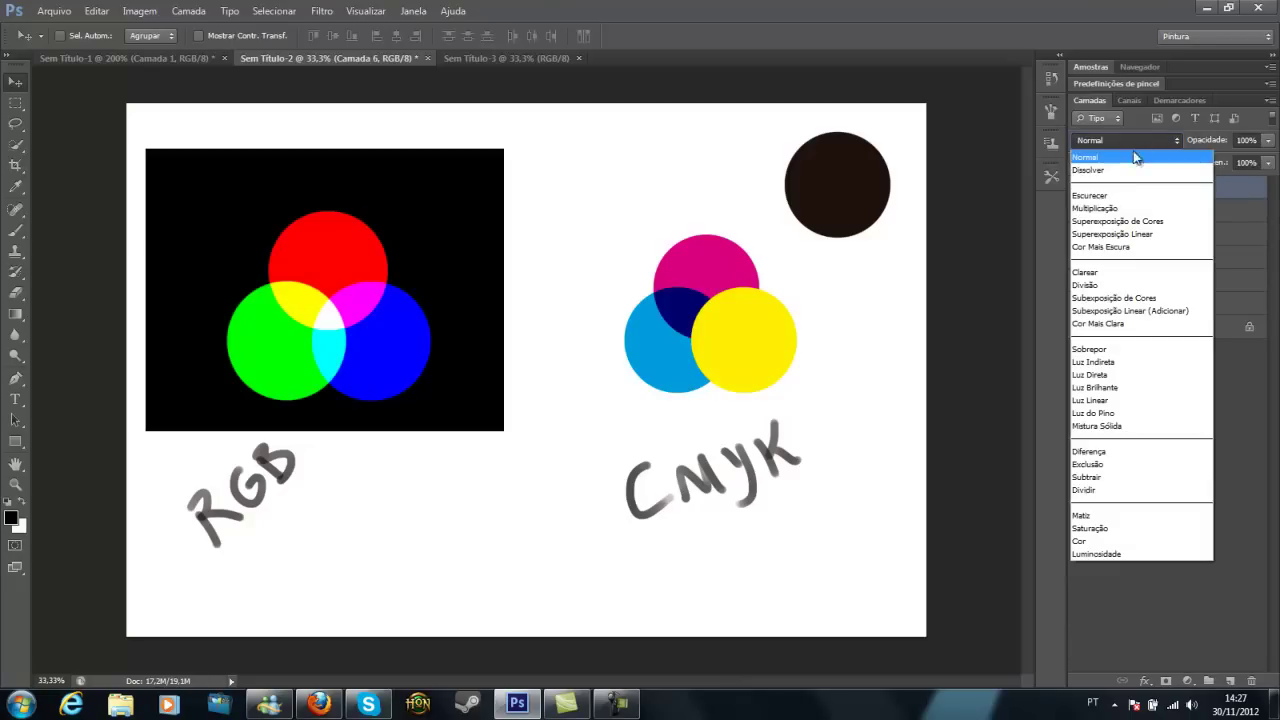
pyautogui.click(1136, 208)
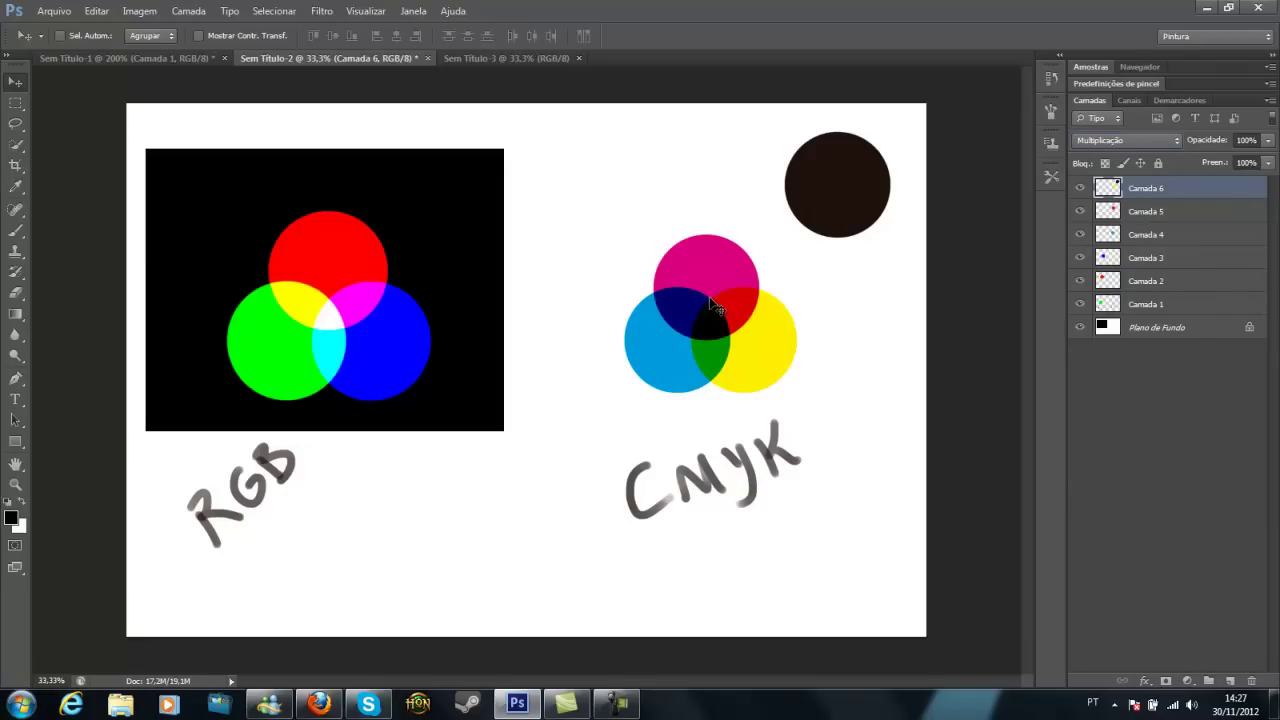
# - Test-move the yellow circle, undo it, and zoom in to inspect the overlaps
pyautogui.moveTo(706, 298); pyautogui.dragTo(745, 366)
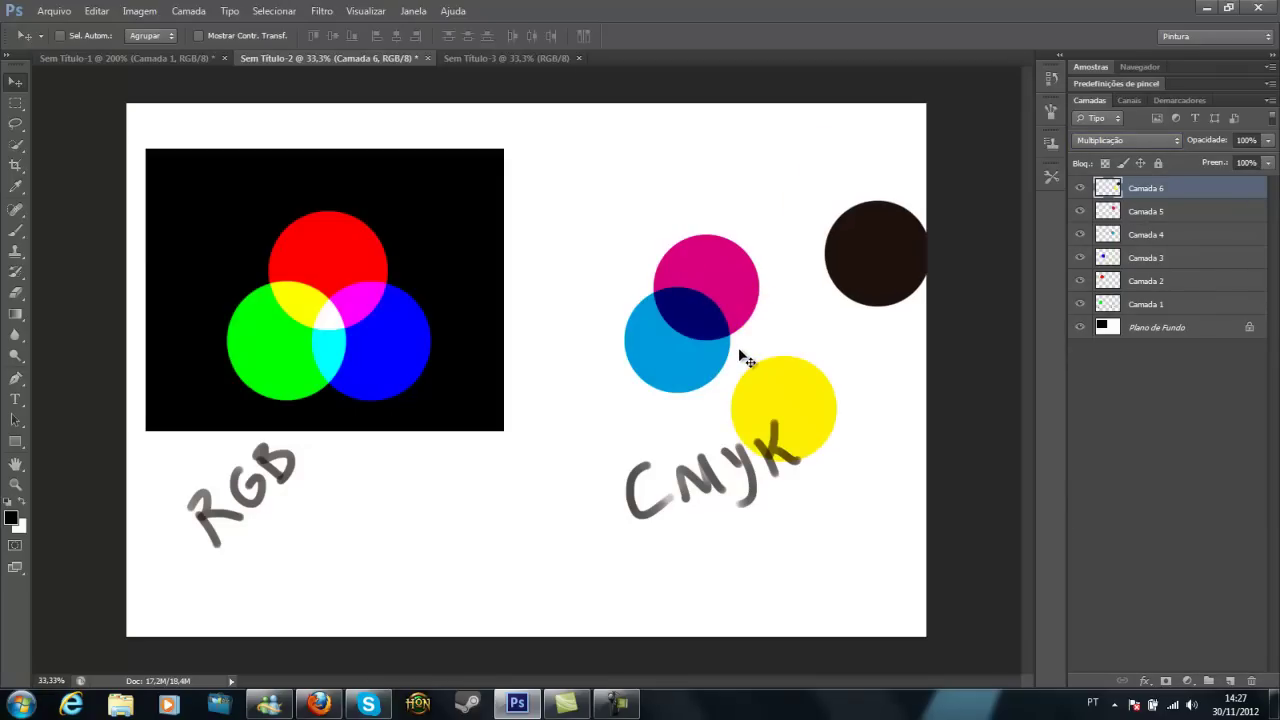
pyautogui.hotkey('ctrl', 'z')
pyautogui.press('z')
pyautogui.moveTo(578, 244)
pyautogui.mouseDown()
pyautogui.moveTo(752, 381)
pyautogui.moveTo(614, 286)
pyautogui.mouseUp()
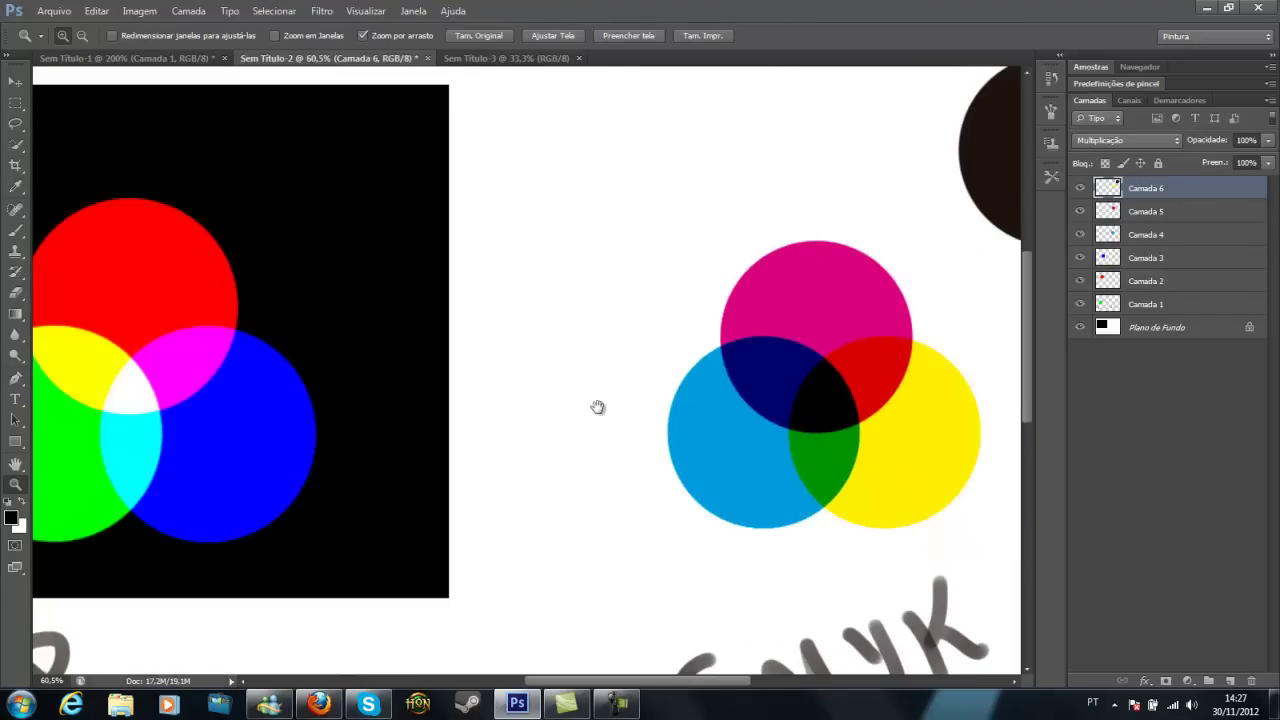
pyautogui.moveTo(597, 407); pyautogui.dragTo(654, 402)
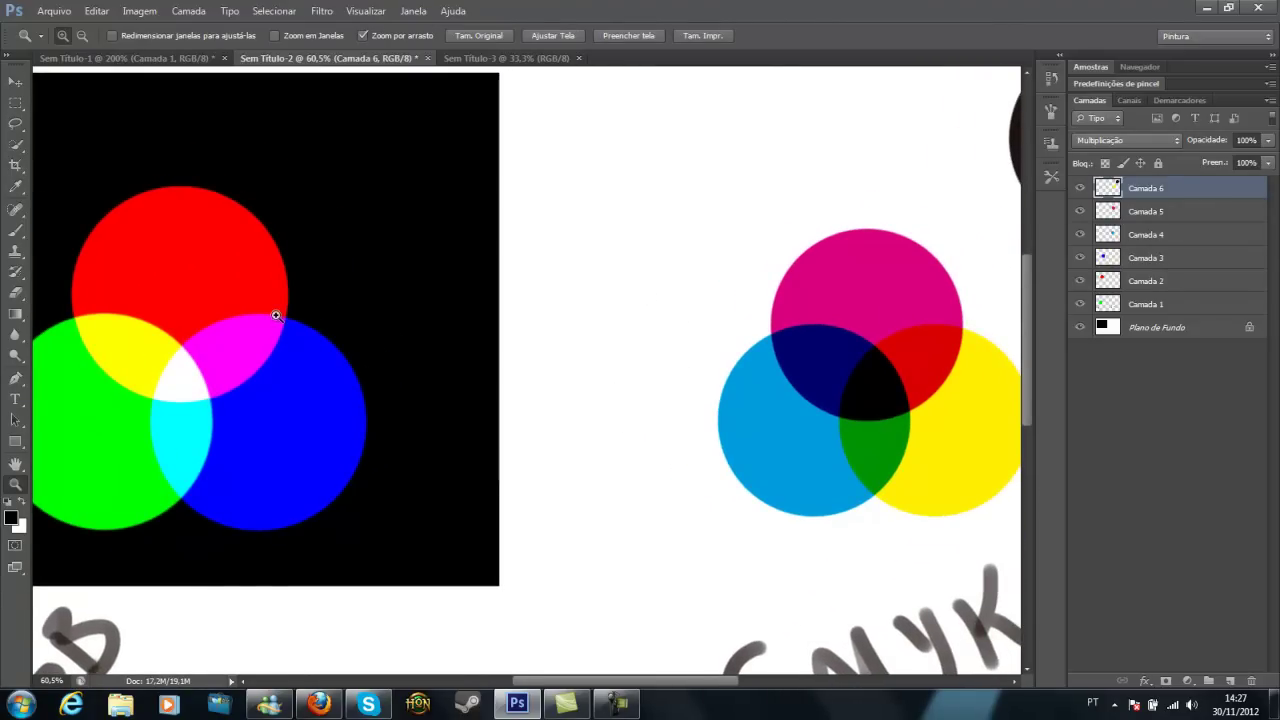
pyautogui.press('v')
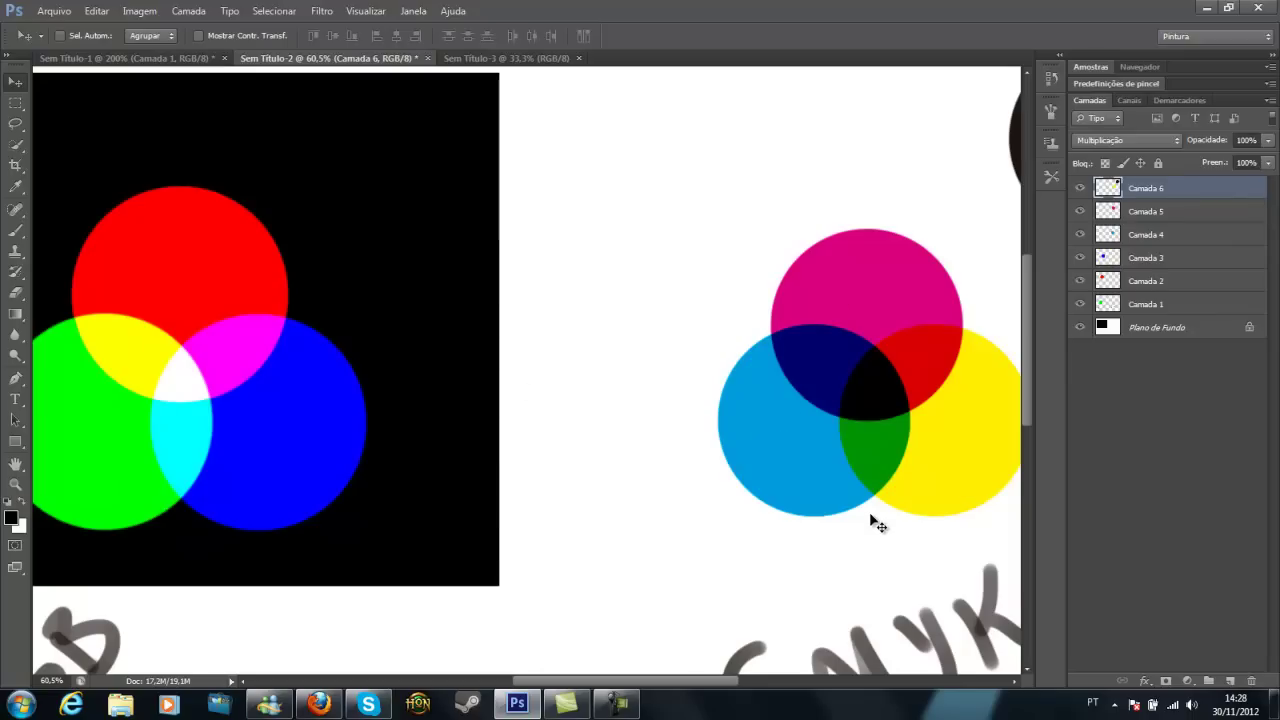
pyautogui.moveTo(857, 517); pyautogui.dragTo(729, 434)
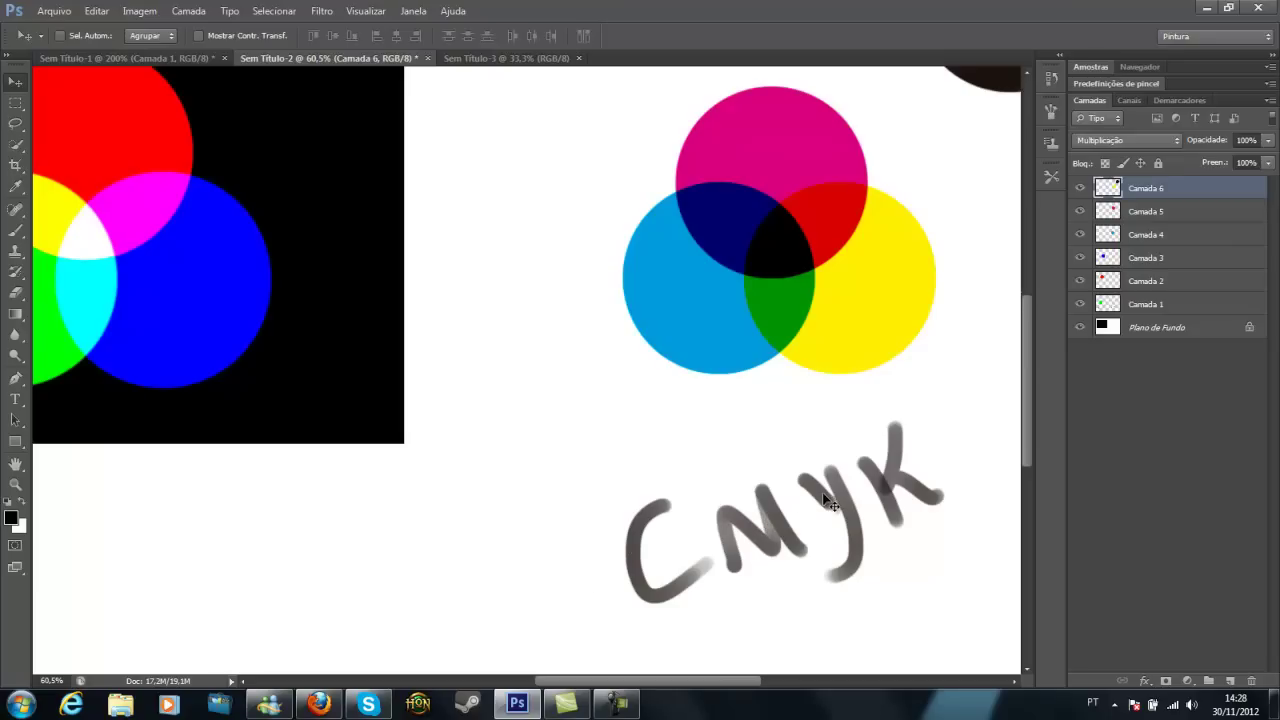
pyautogui.moveTo(886, 343); pyautogui.dragTo(786, 480)
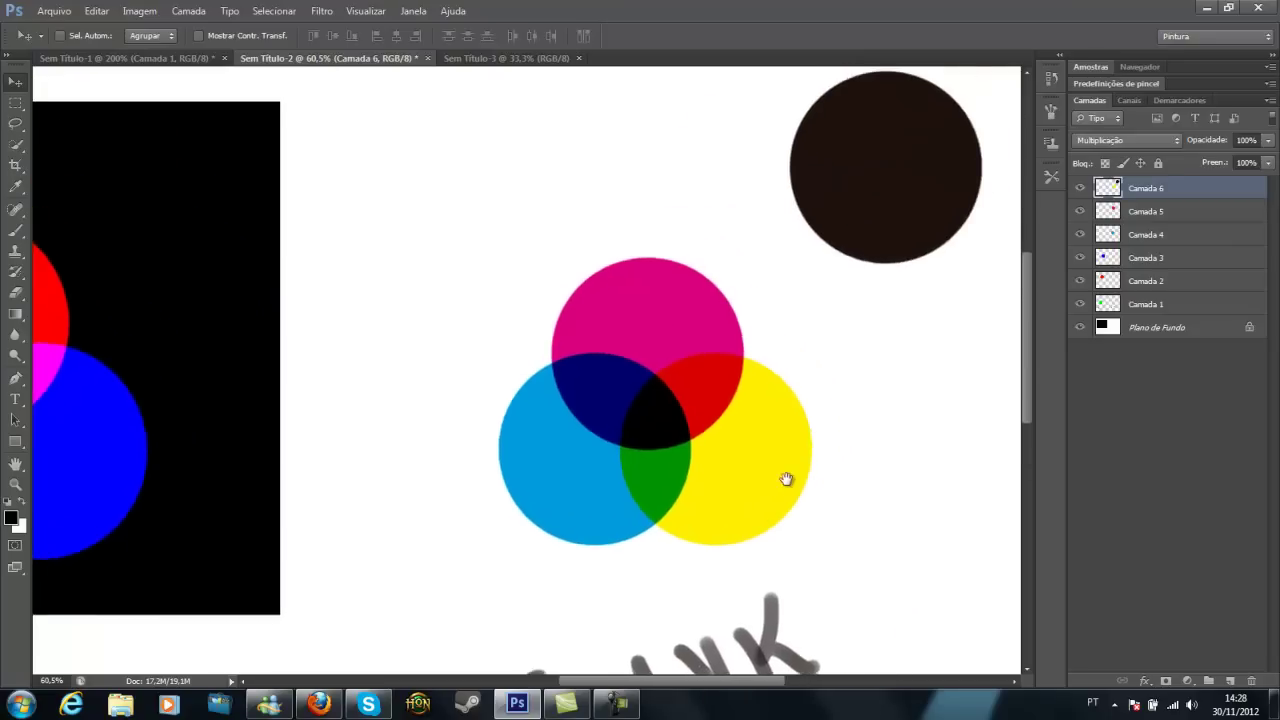
pyautogui.hscroll(-5, 600, 420)
pyautogui.scroll(-2, 600, 420)
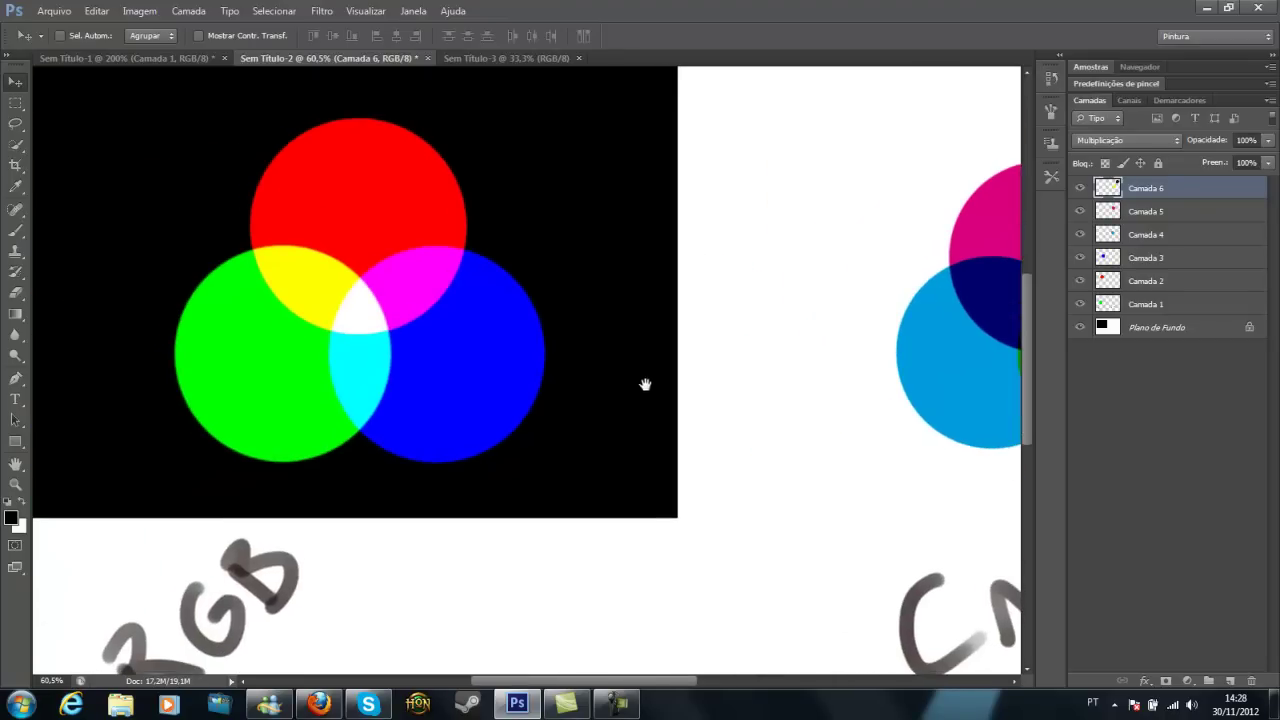
pyautogui.moveTo(503, 451); pyautogui.dragTo(643, 366)
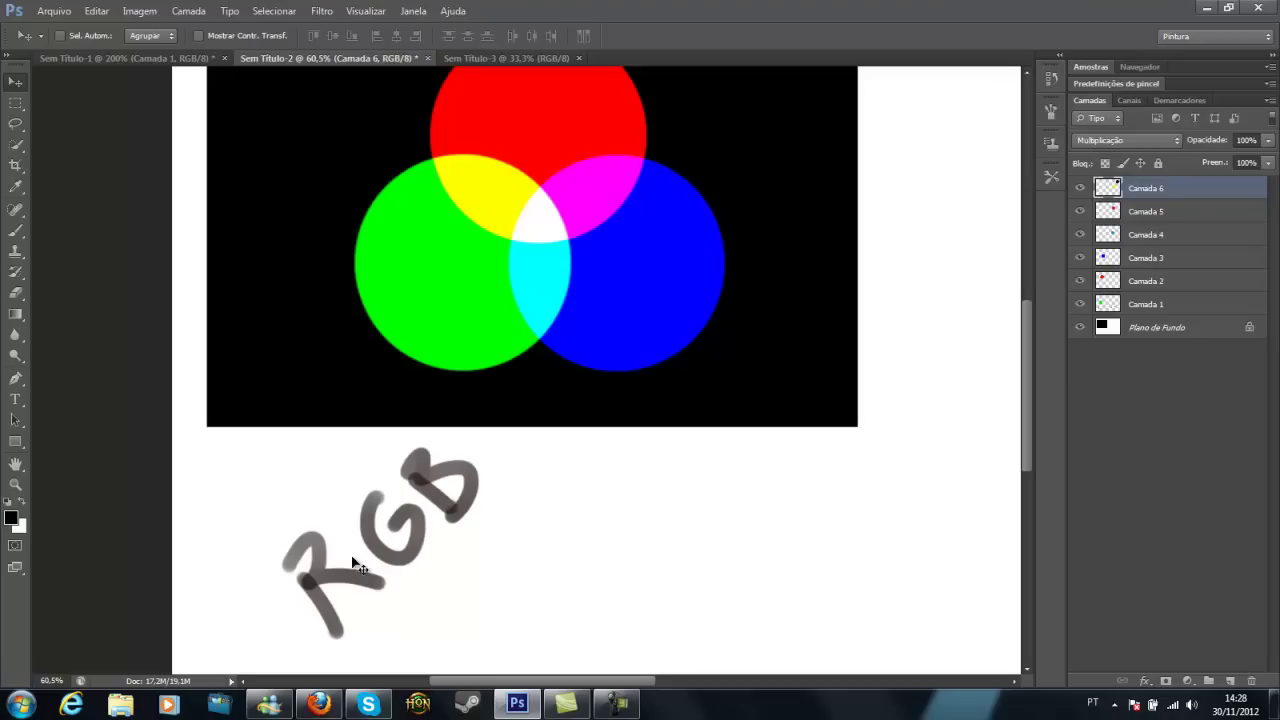
pyautogui.moveTo(677, 414); pyautogui.dragTo(500, 534)
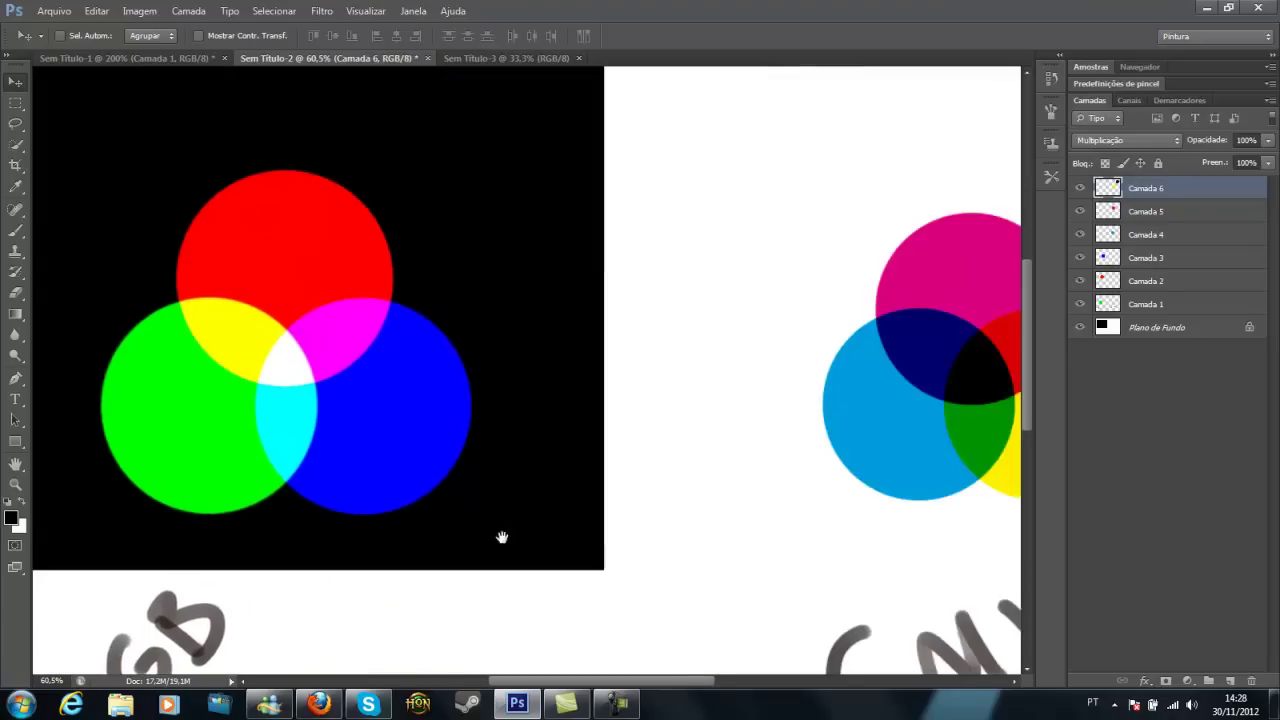
pyautogui.moveTo(635, 434); pyautogui.dragTo(715, 445)
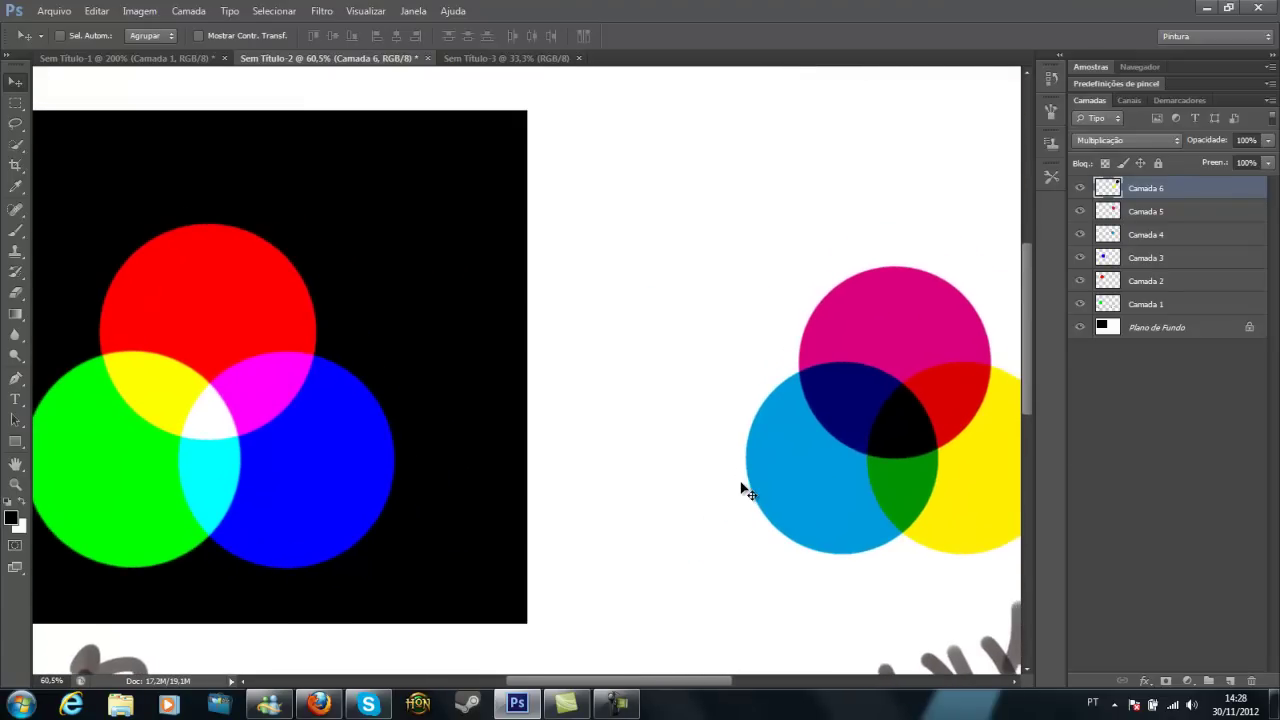
pyautogui.hotkey('ctrl', '-')
pyautogui.hotkey('ctrl', '-')
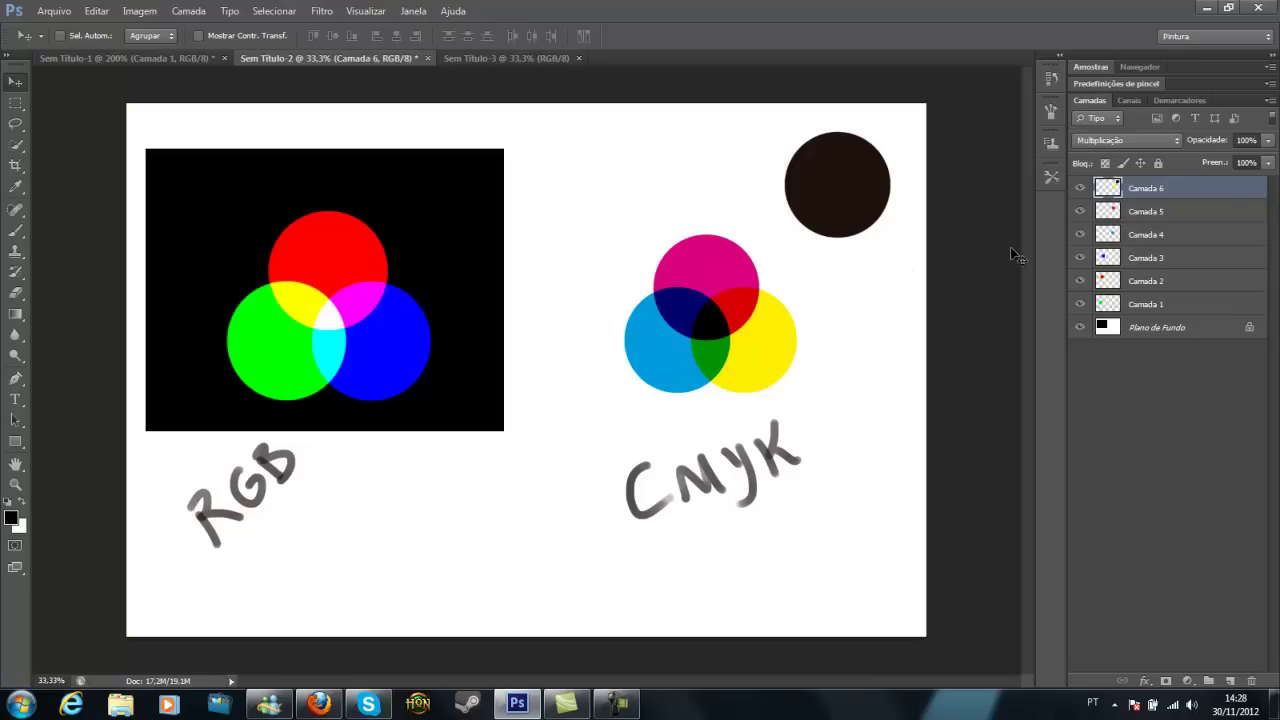
pyautogui.click(1163, 215)
pyautogui.click(1175, 238)
pyautogui.click(1183, 192)
pyautogui.click(1189, 253)
pyautogui.click(1190, 214)
pyautogui.click(1190, 190)
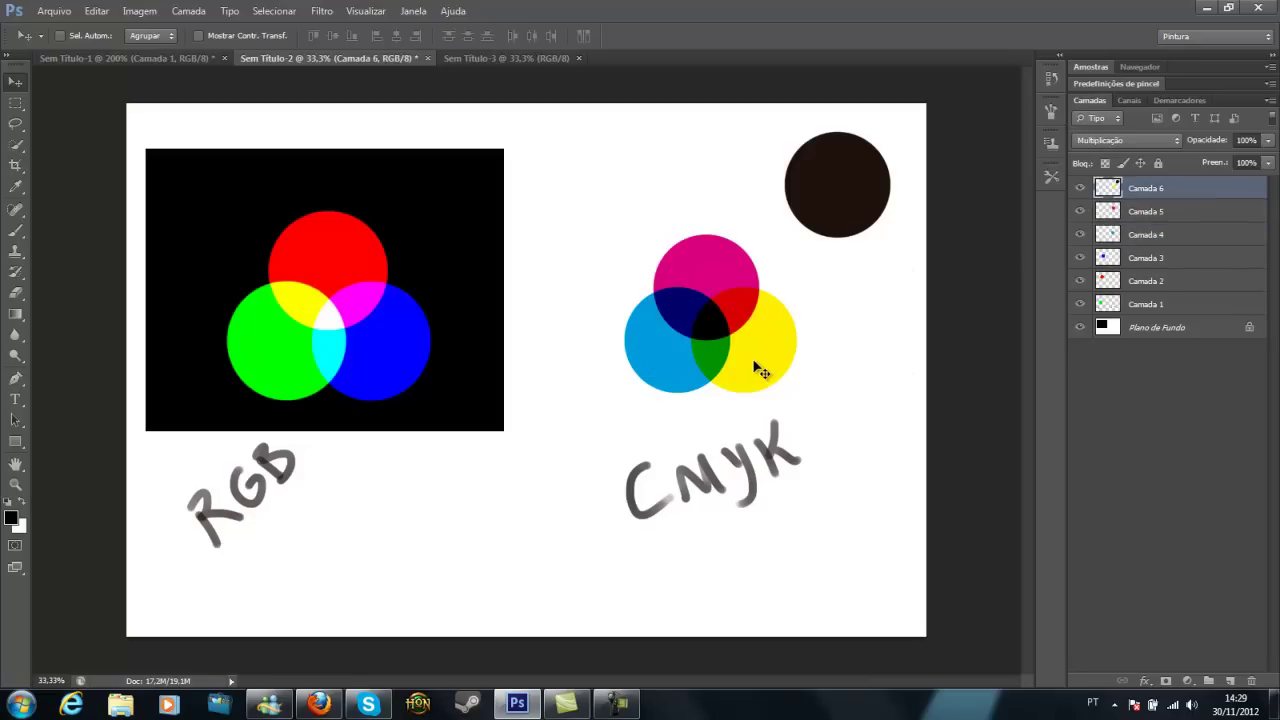